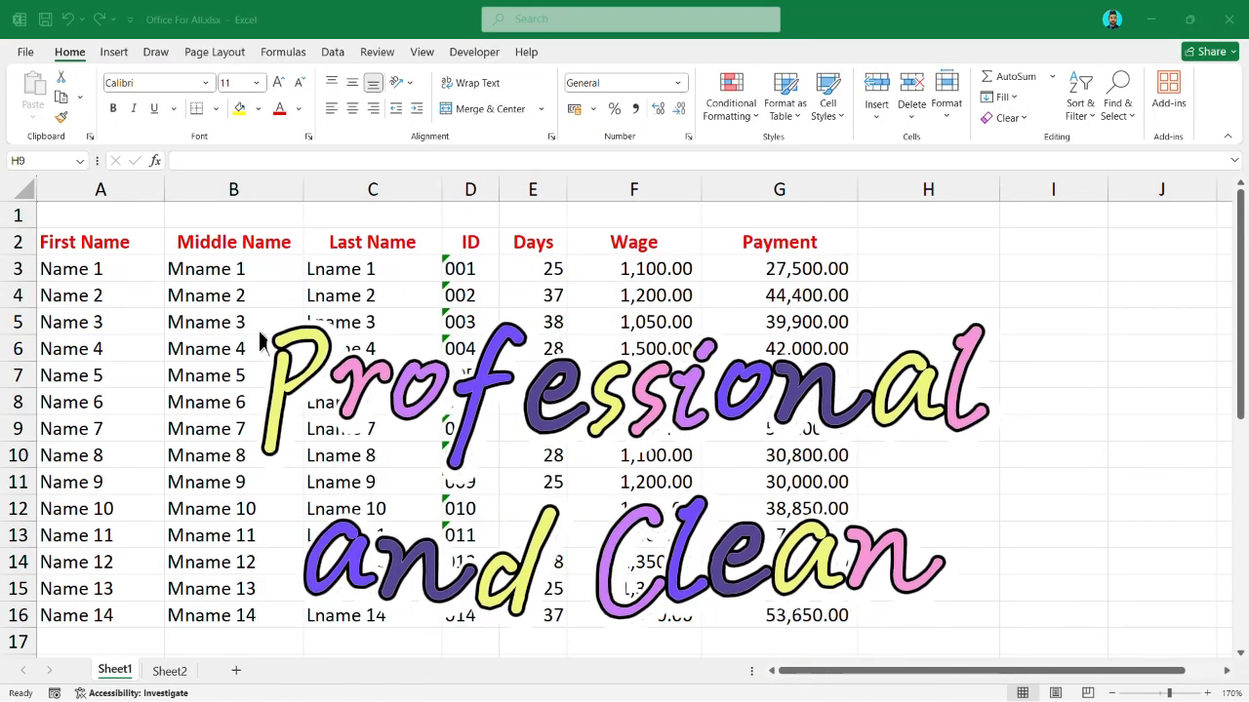
left_click(69, 218)
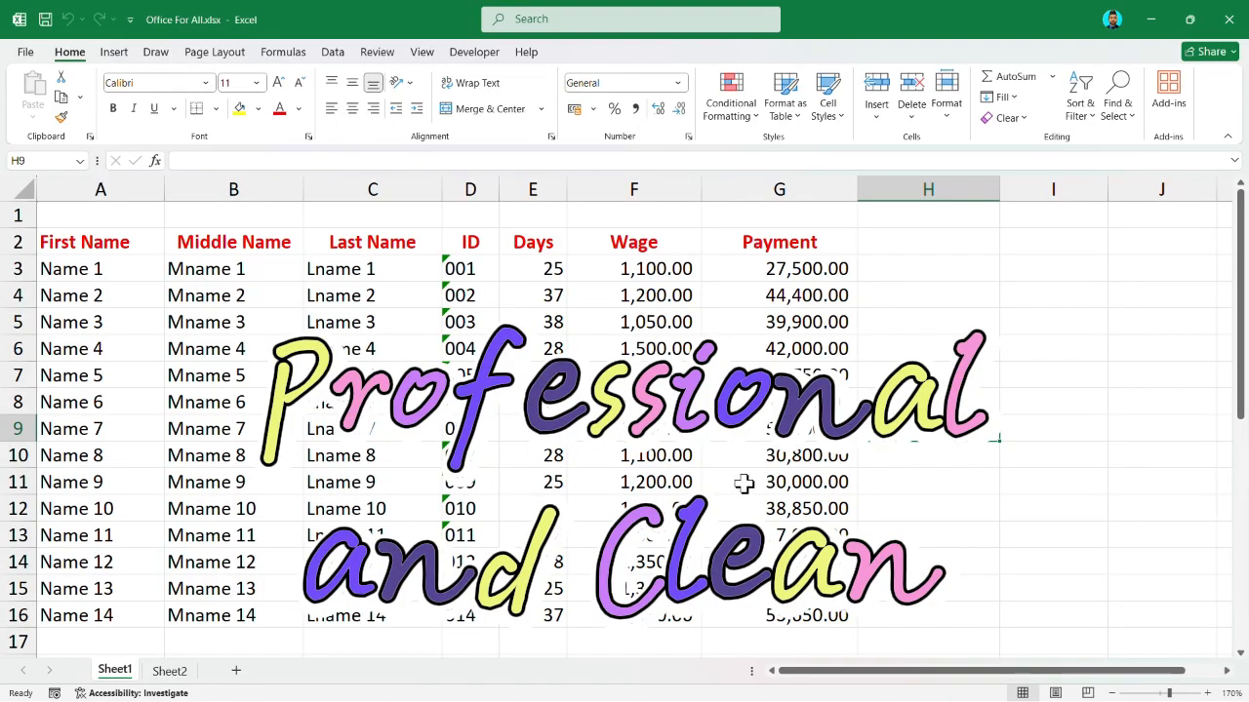
left_click(93, 341)
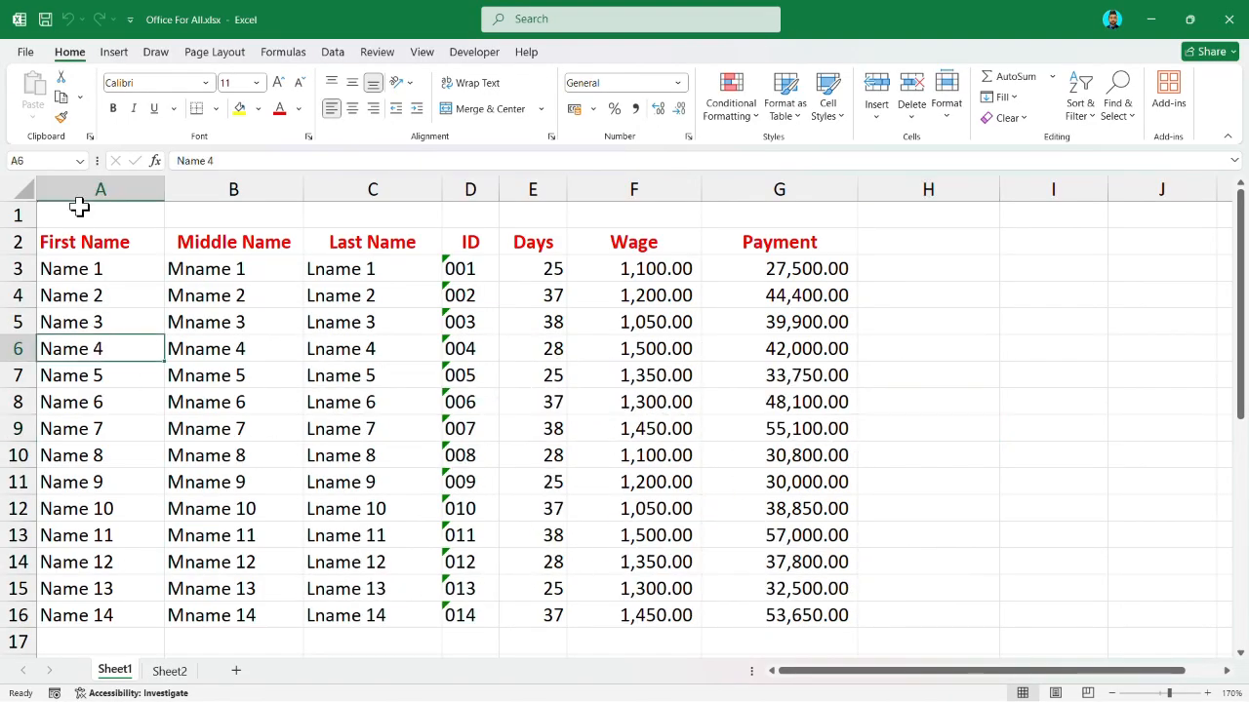
left_click_drag(79, 207, 820, 615)
left_click(691, 480)
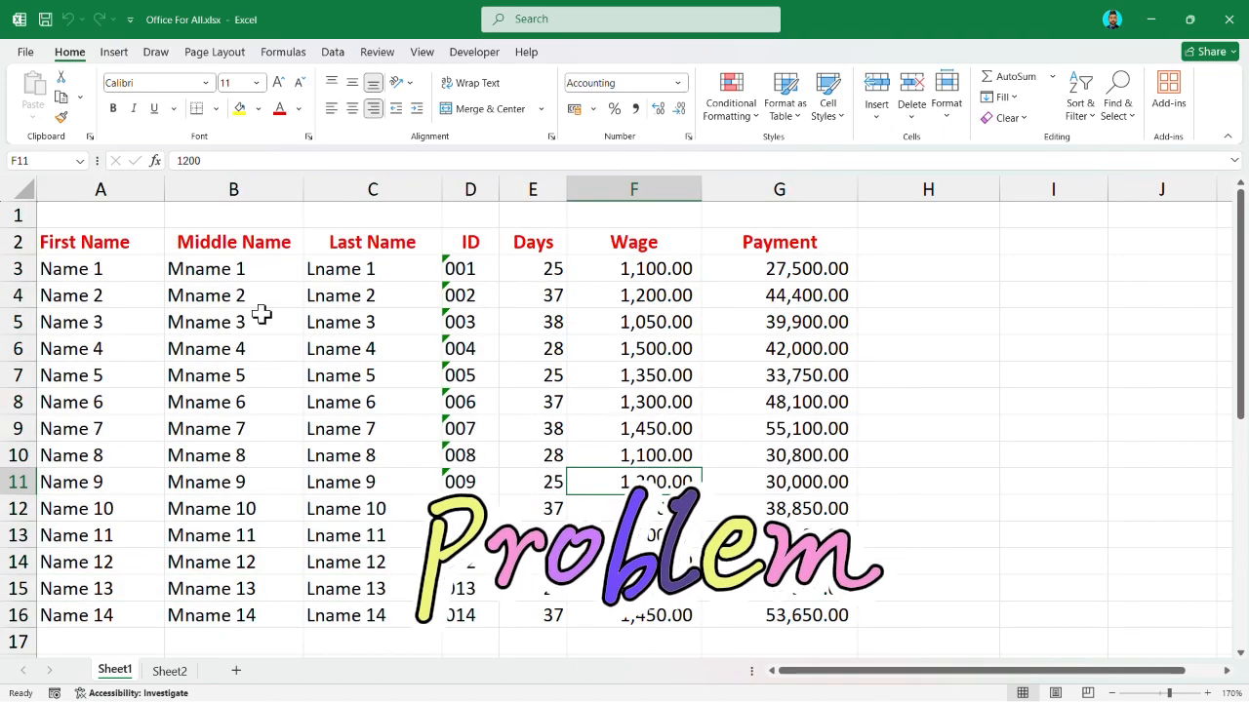
- Apply all borders to every cell in the range A1:G16
left_click_drag(75, 215, 778, 614)
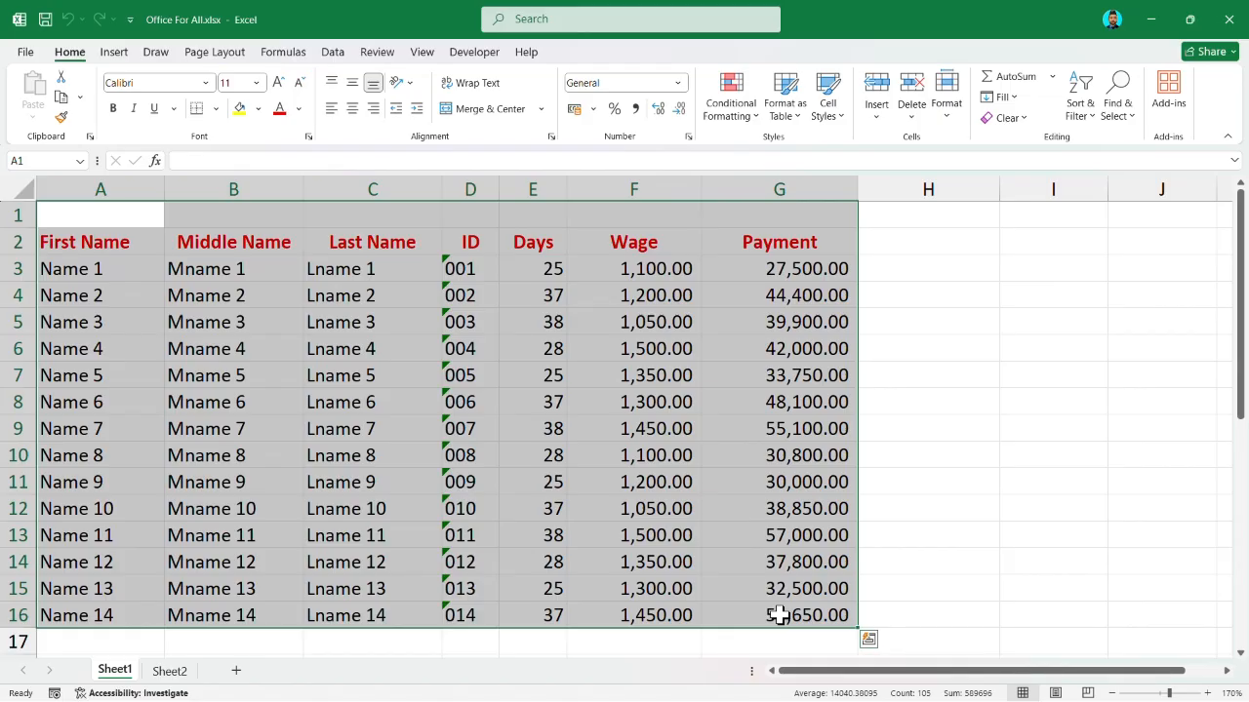
key("alt+h")
key("b")
key("a")
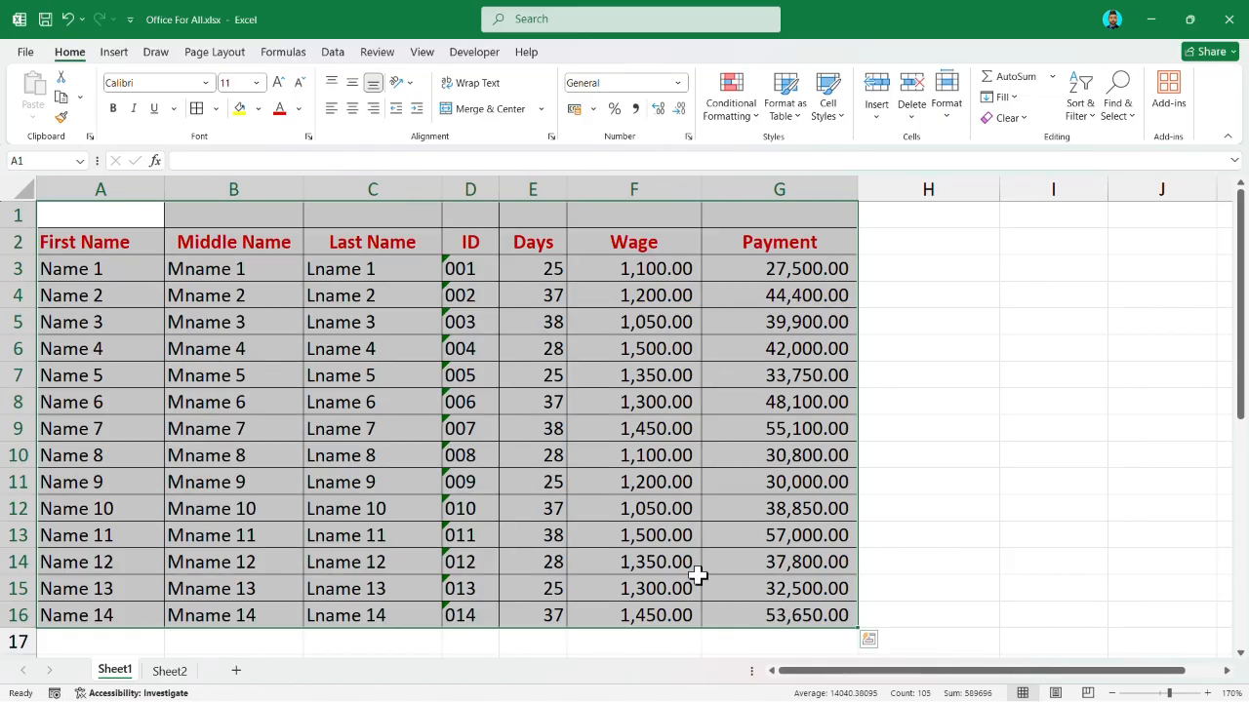
left_click(348, 347)
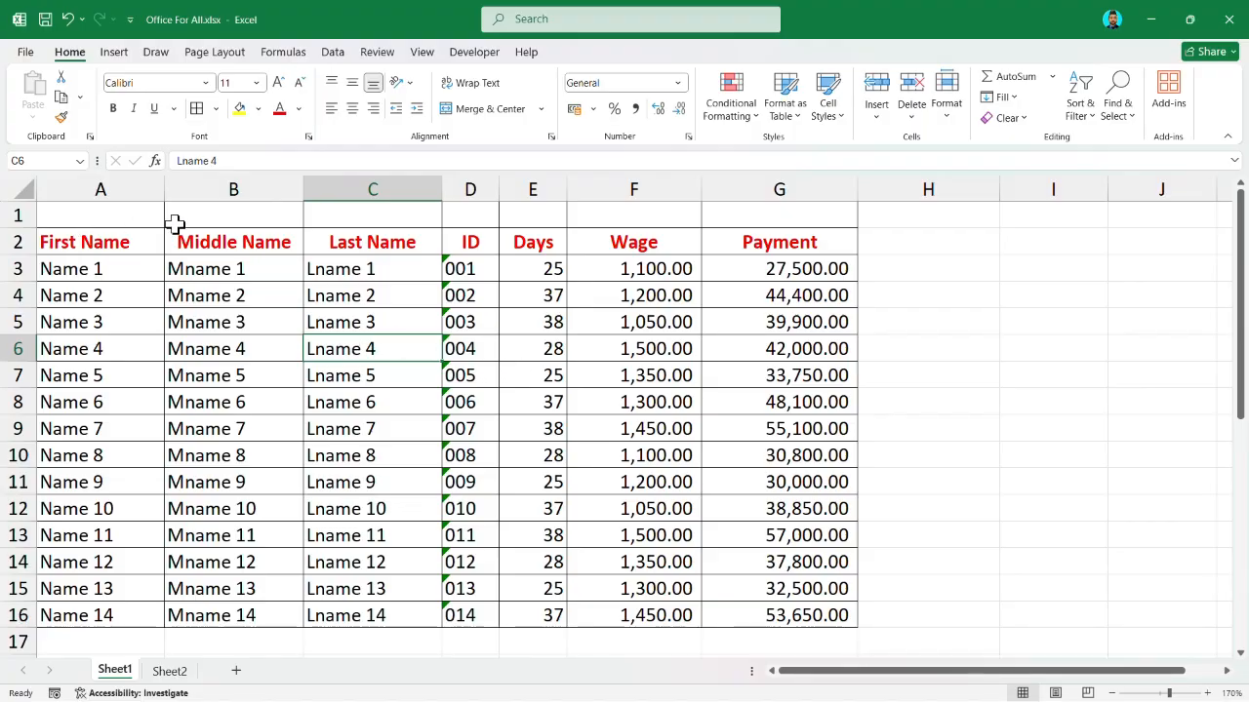
- Examine the two header rows and the First Name, Middle Name and Last Name columns
left_click_drag(101, 244, 766, 220)
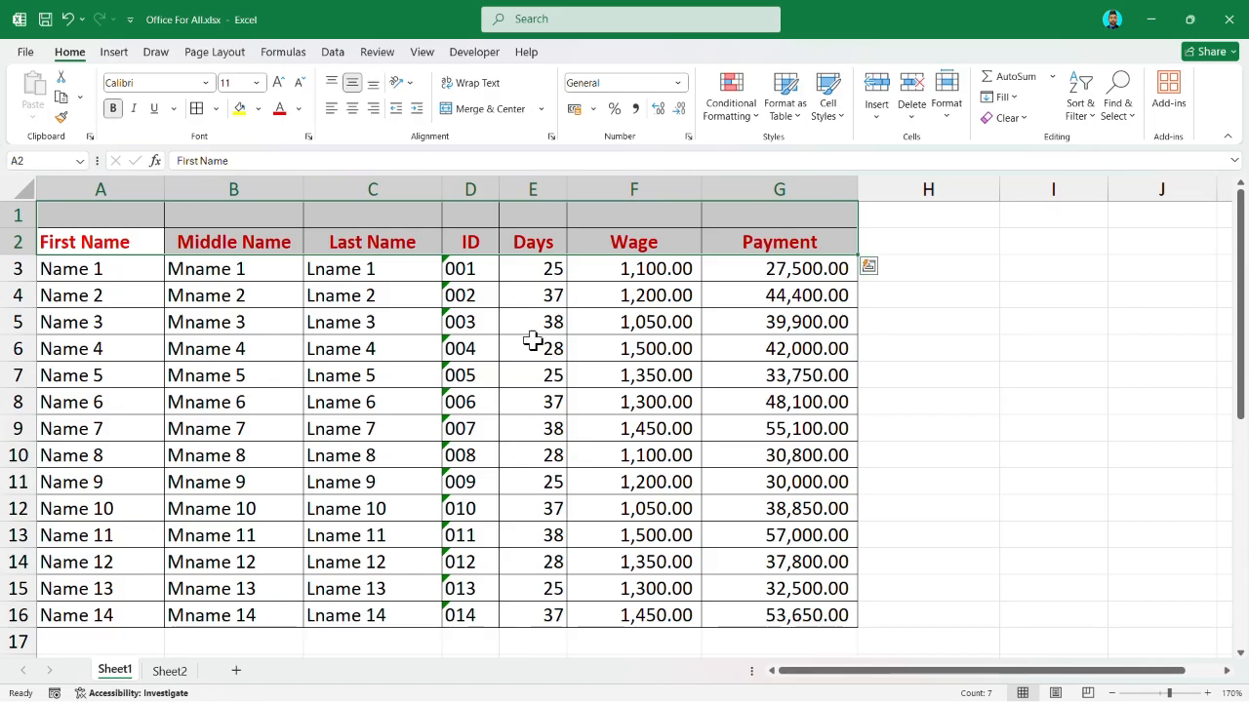
left_click(485, 350)
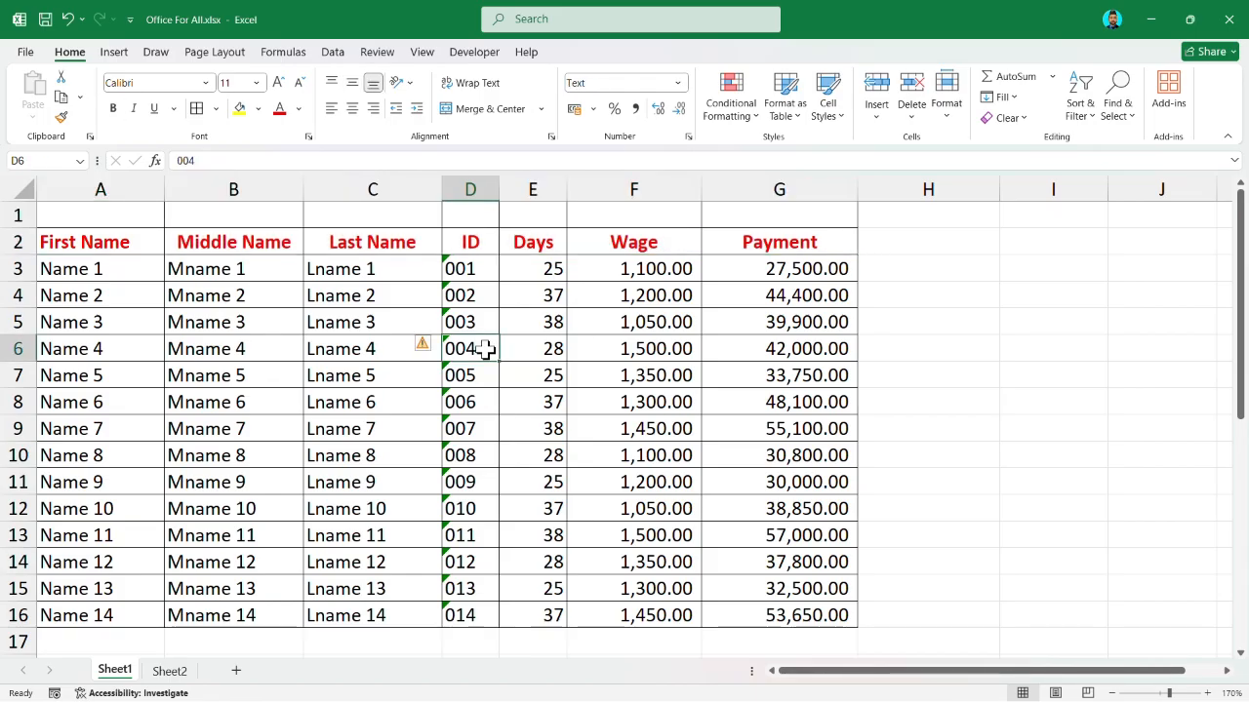
left_click(140, 217)
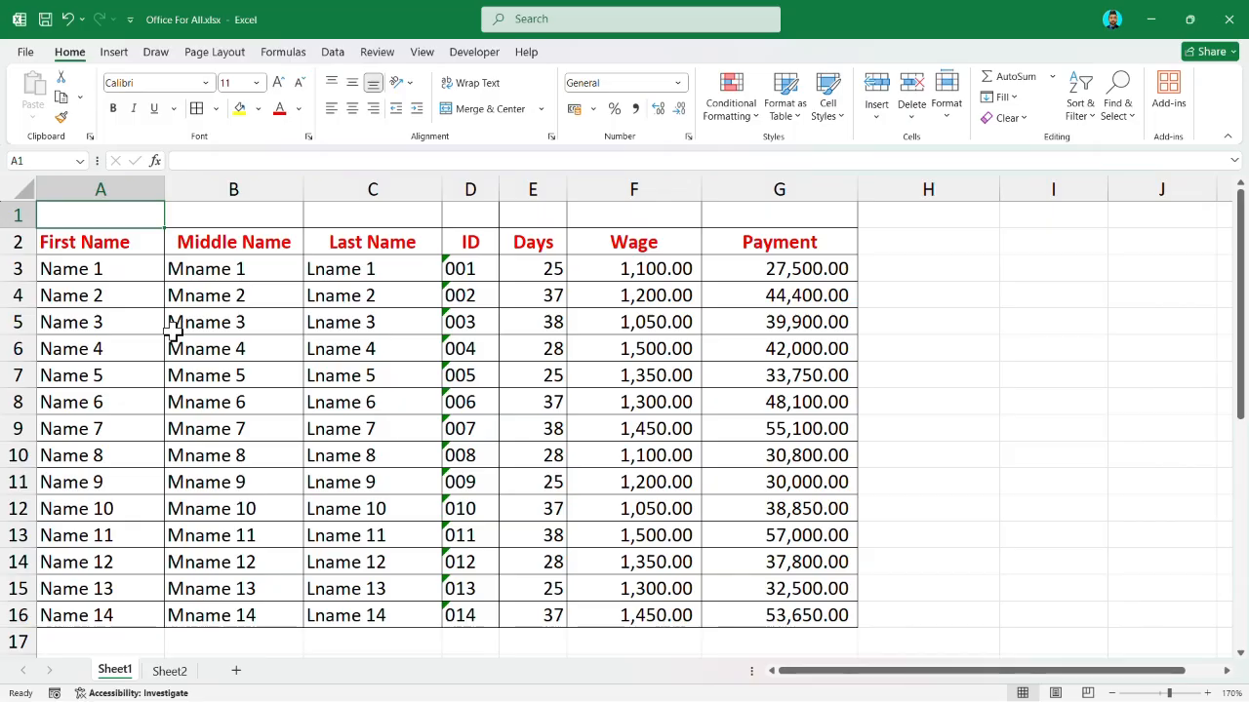
left_click_drag(126, 245, 117, 351)
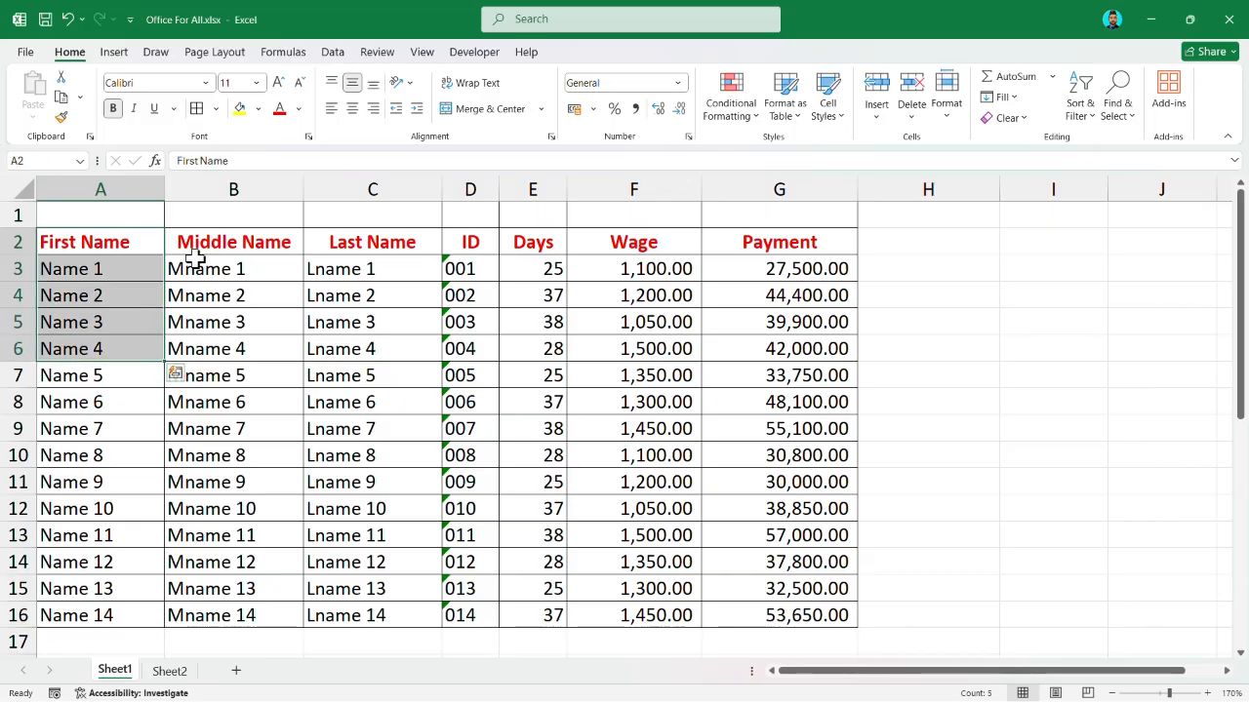
left_click_drag(239, 232, 243, 292)
left_click_drag(362, 245, 364, 315)
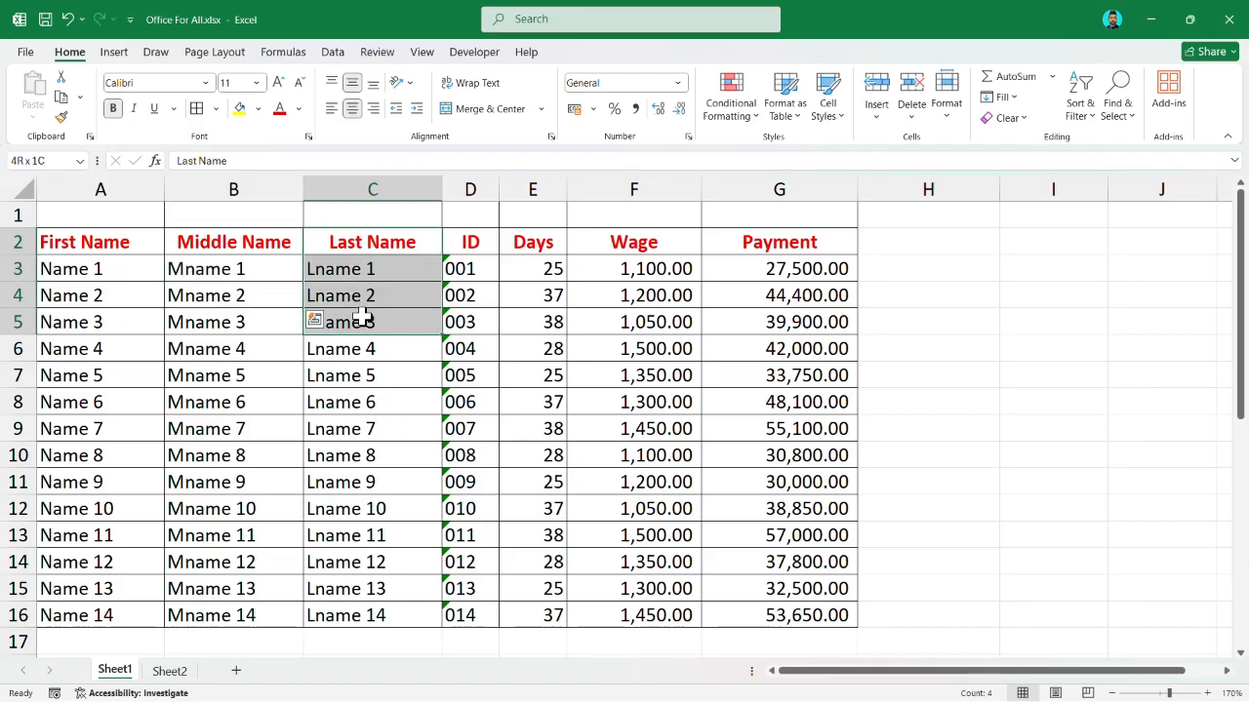
left_click_drag(223, 240, 335, 240)
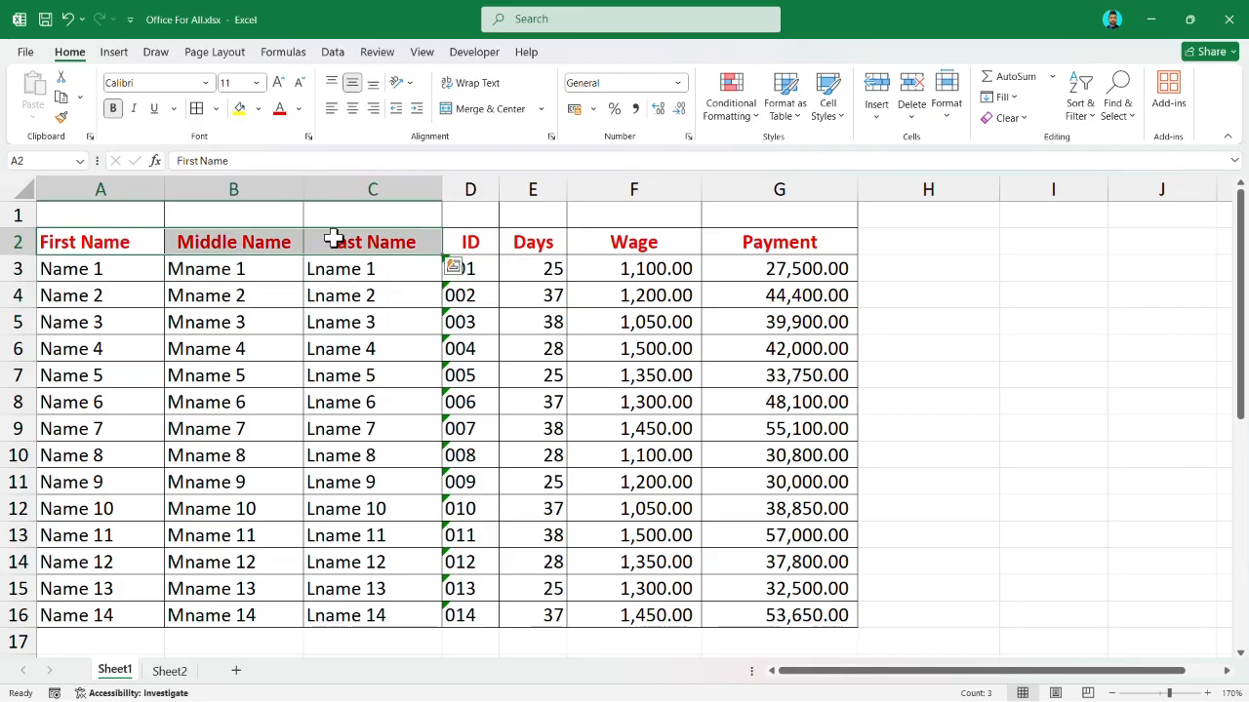
left_click(200, 297)
- Enter the heading "Full Name" in cell A1
left_click(120, 211)
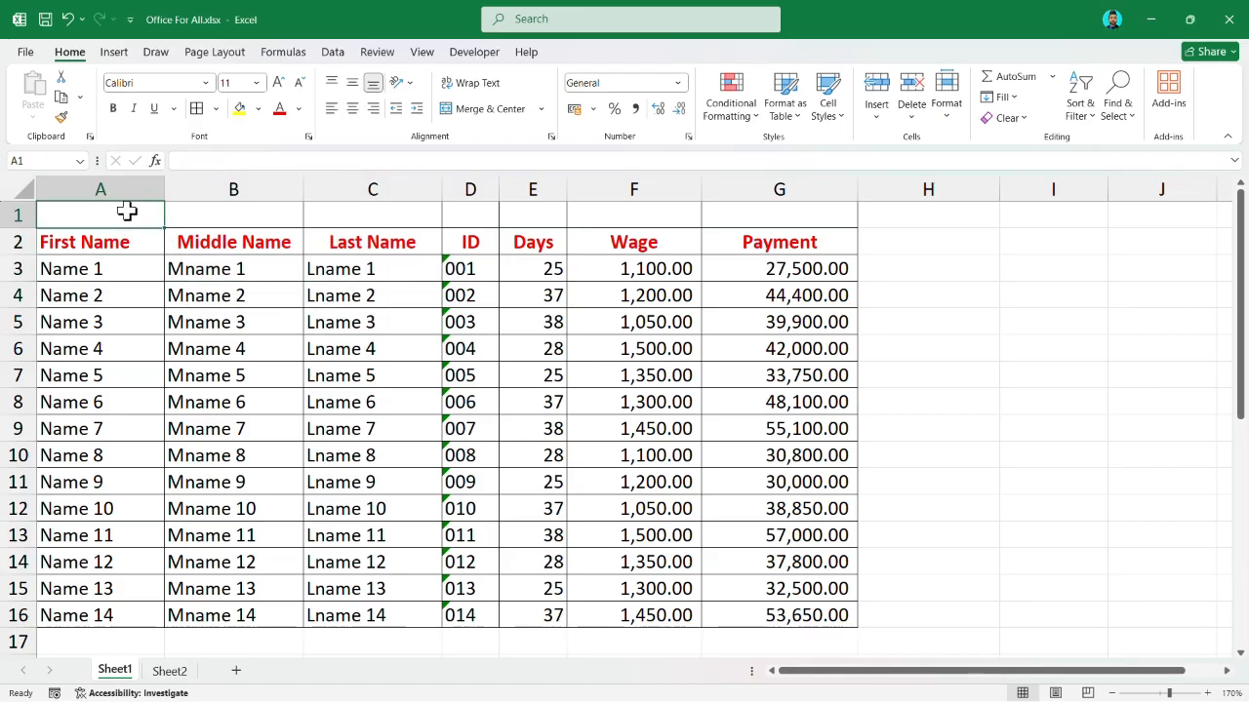
type("Fu")
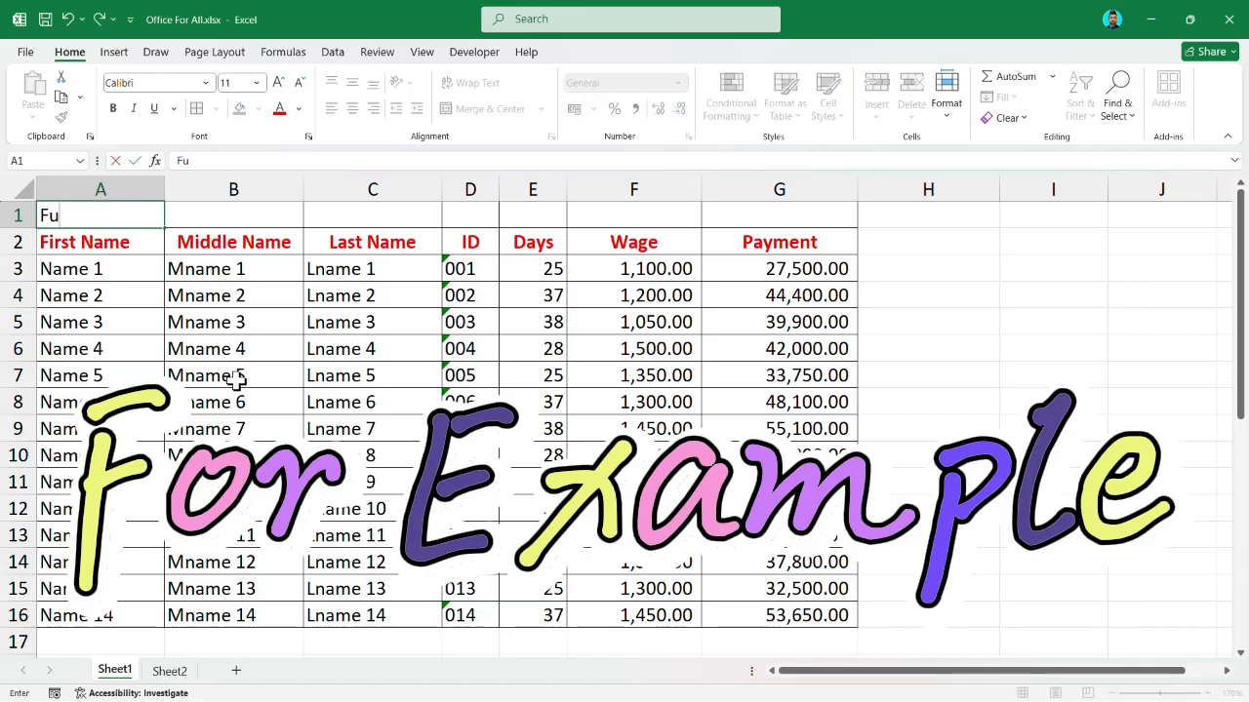
type("ll Name")
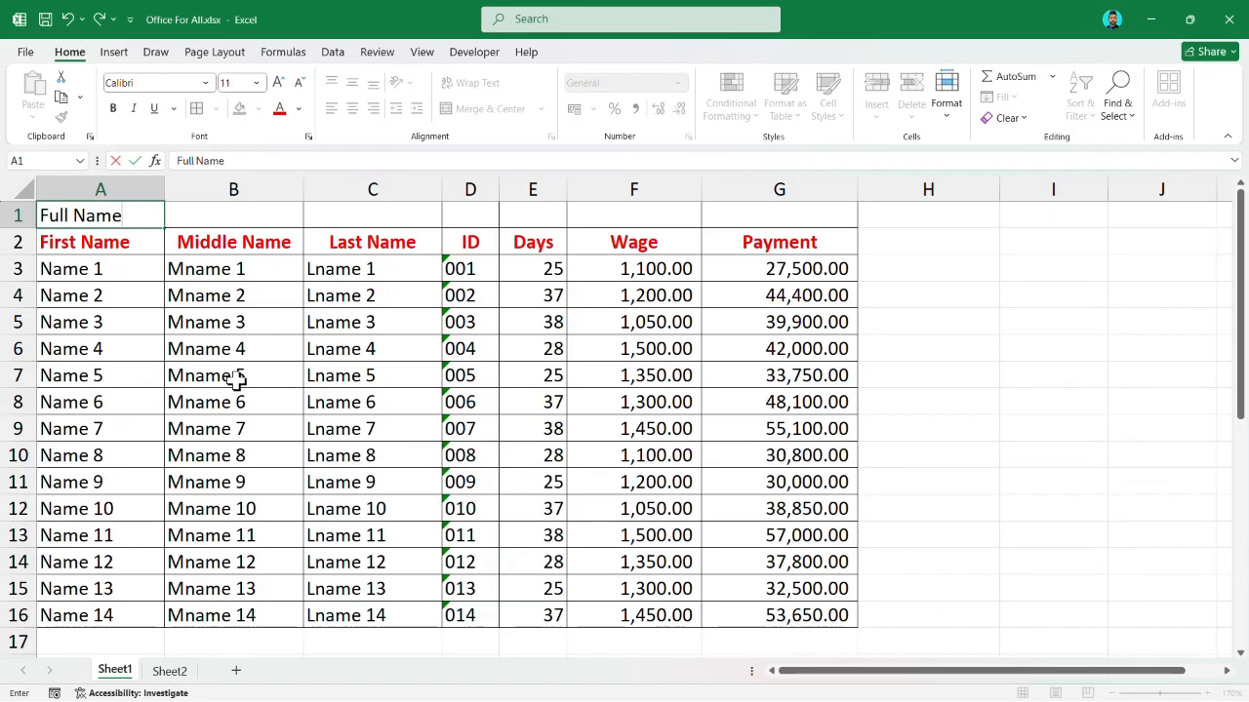
left_click(190, 241)
- Merge and center cells A1:C1, and make the Full Name heading red and bold
left_click_drag(128, 212, 342, 209)
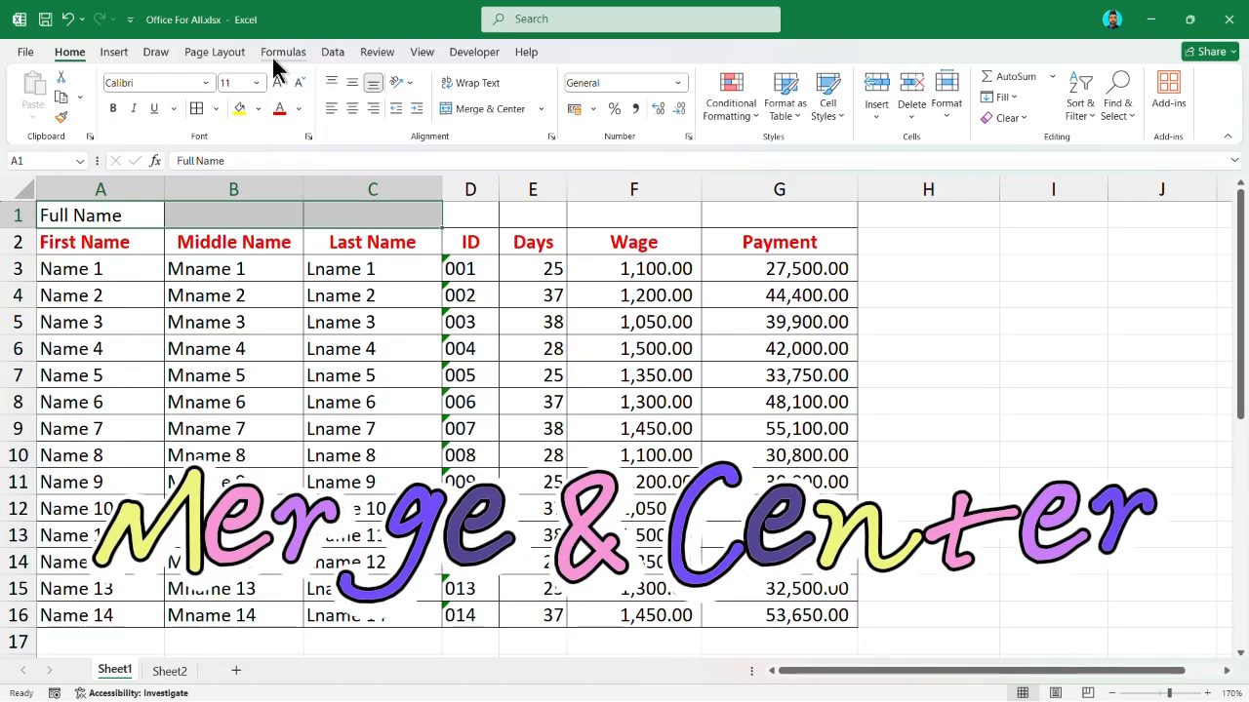
left_click(480, 110)
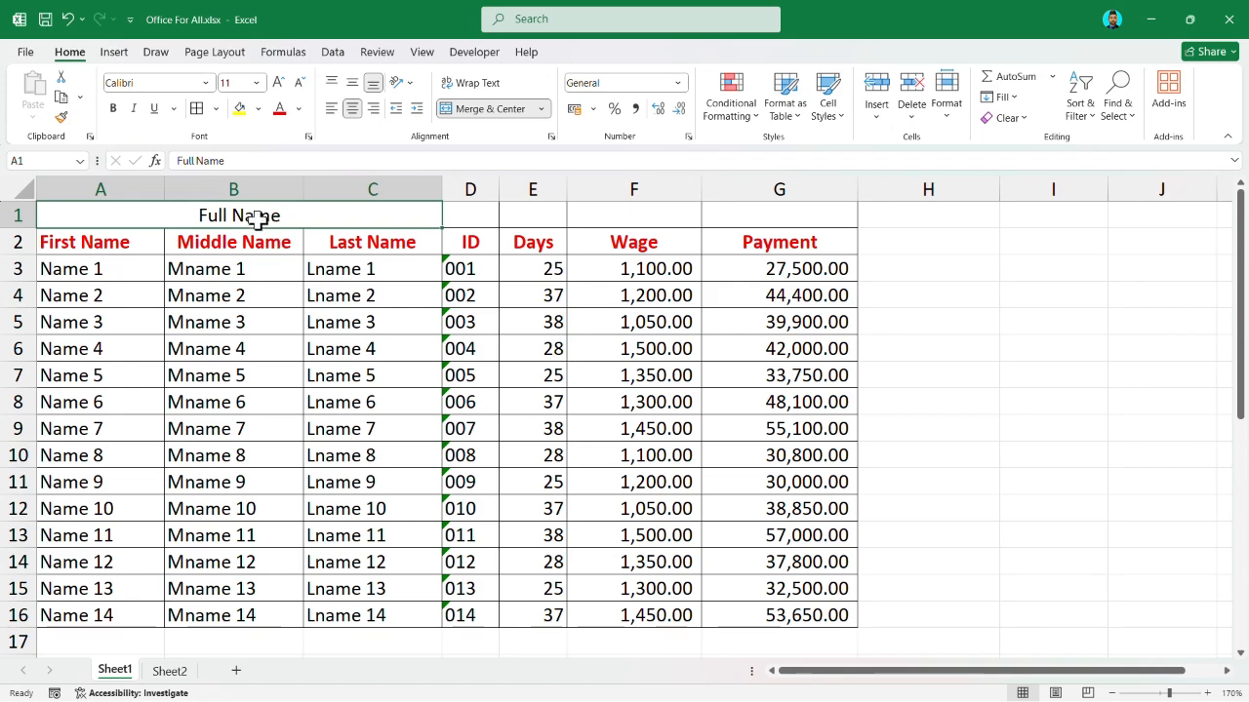
left_click(279, 110)
left_click(113, 109)
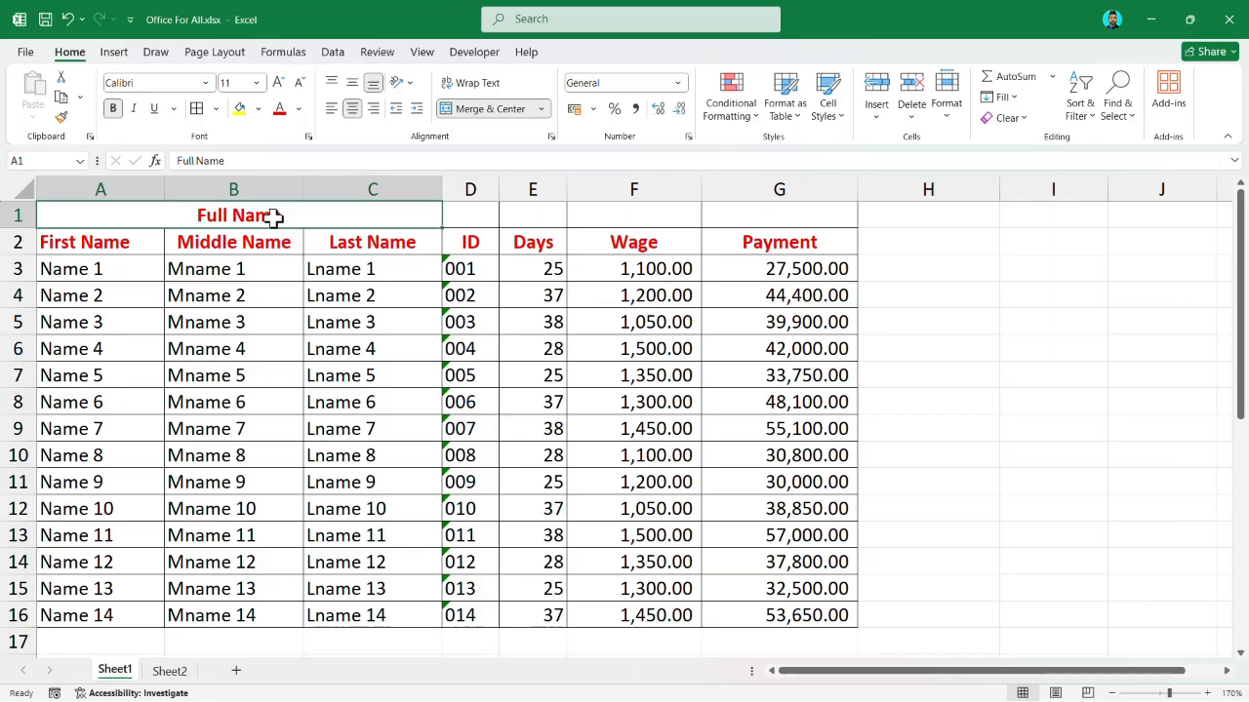
- Unmerge the Full Name heading cells A1:C1
left_click(255, 179)
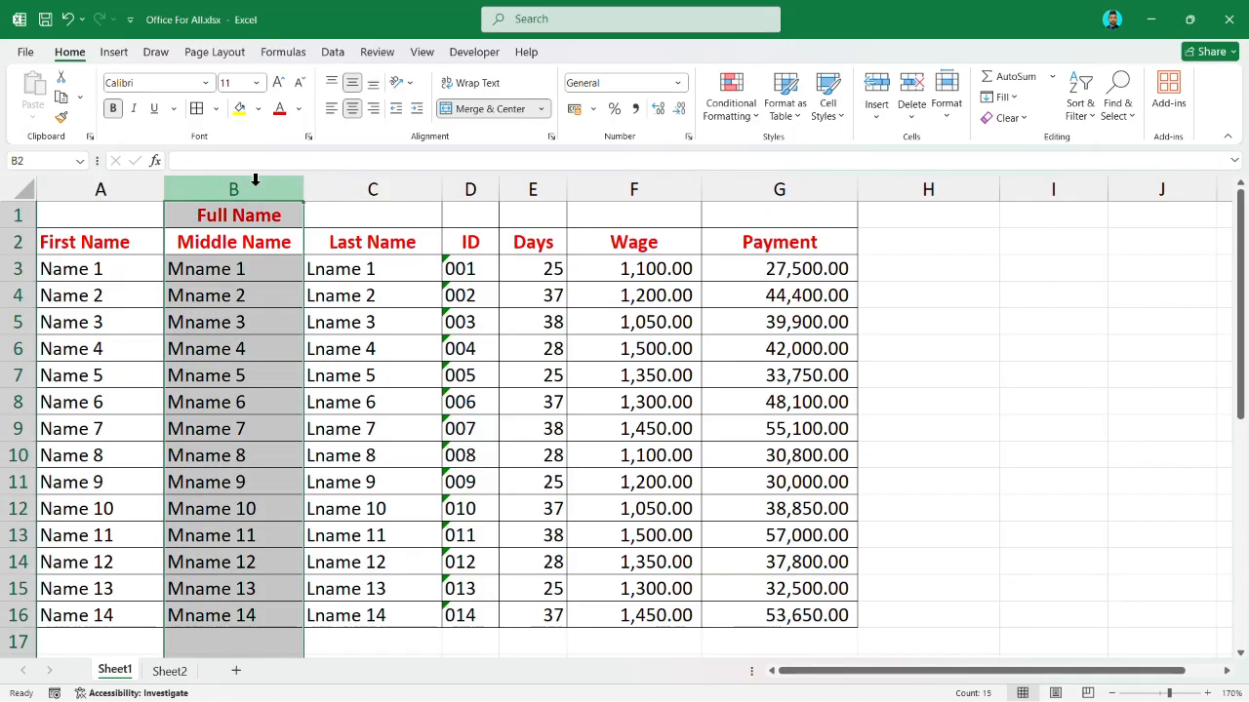
left_click(385, 408)
left_click(220, 216)
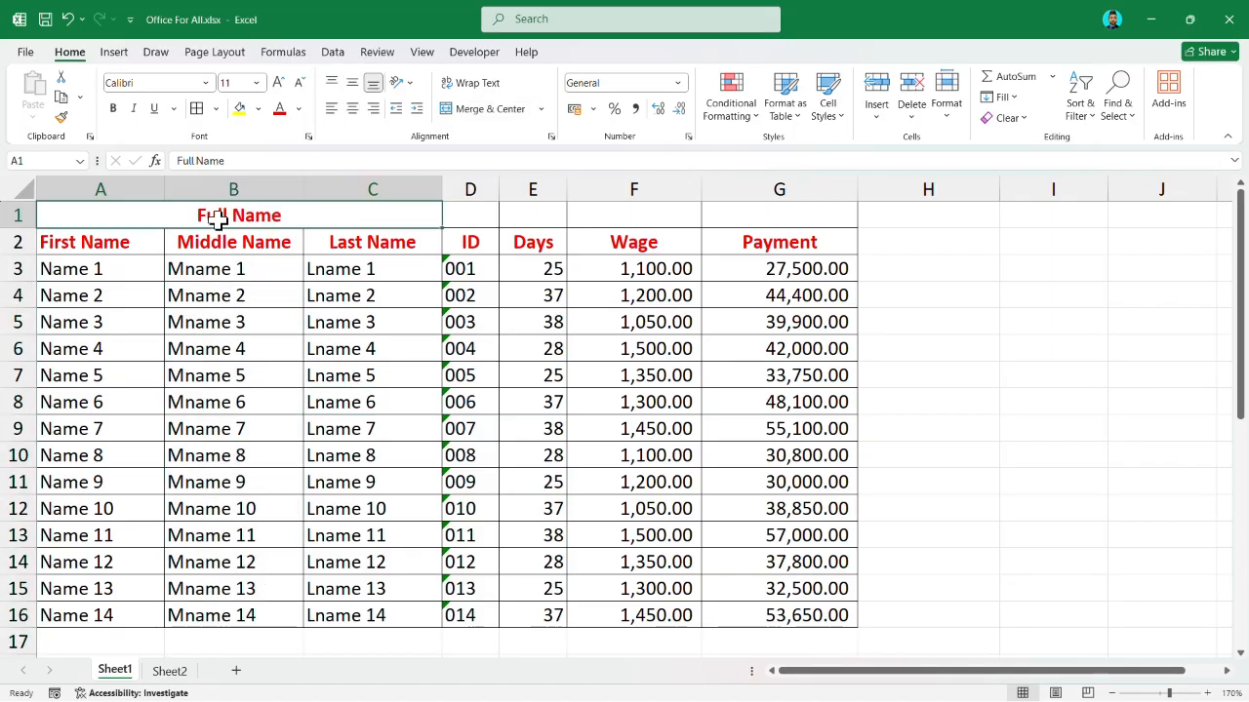
left_click(484, 108)
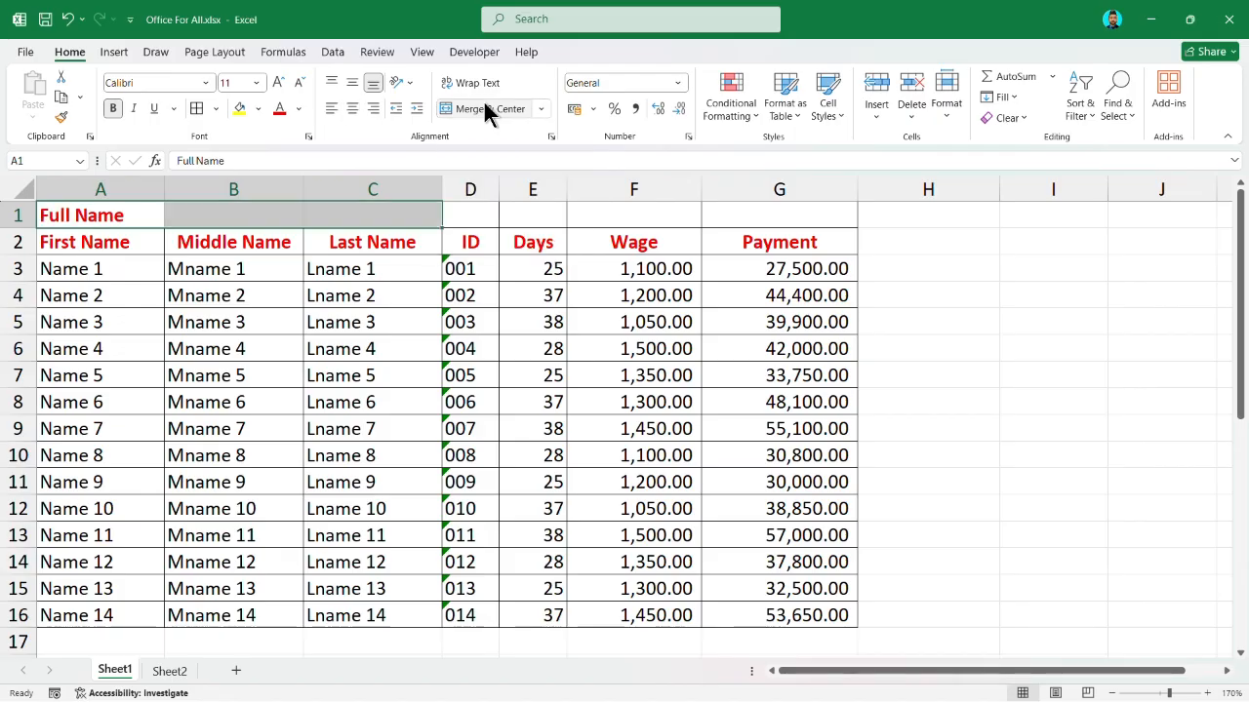
left_click(484, 109)
left_click(483, 103)
left_click(182, 312)
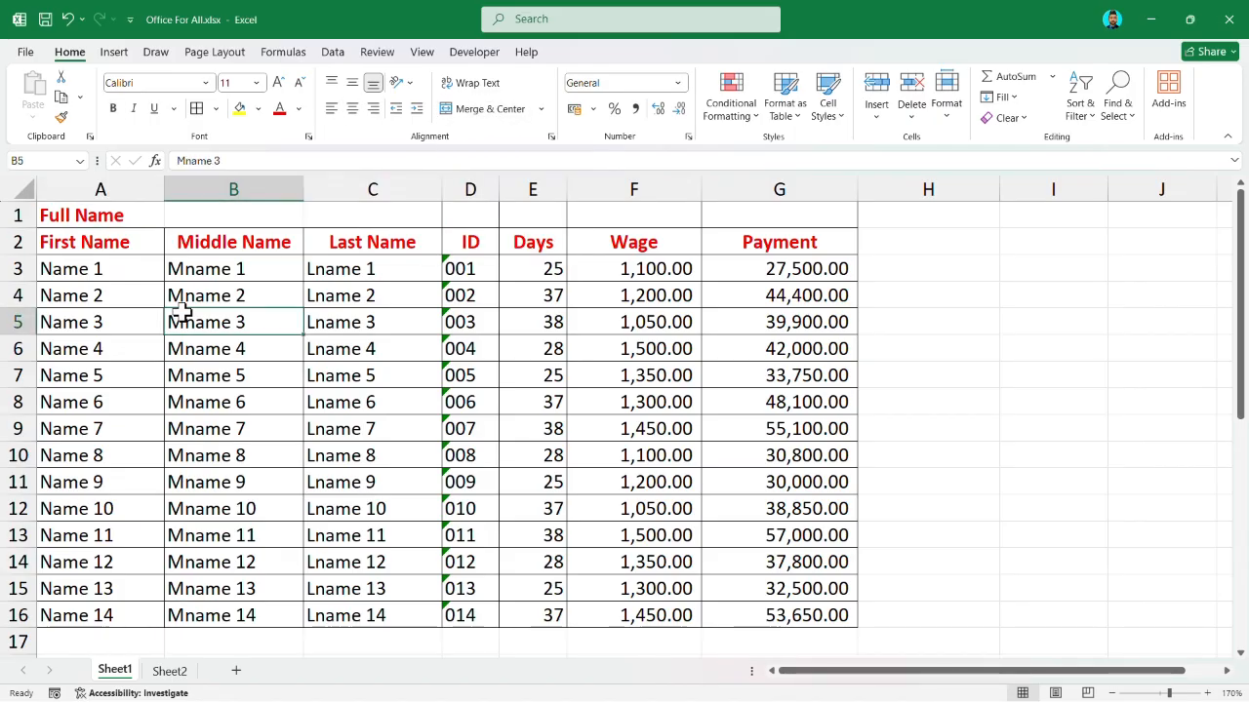
- Clear the heading text from A1, and merge and center the empty cells A1:C1
left_click(137, 207)
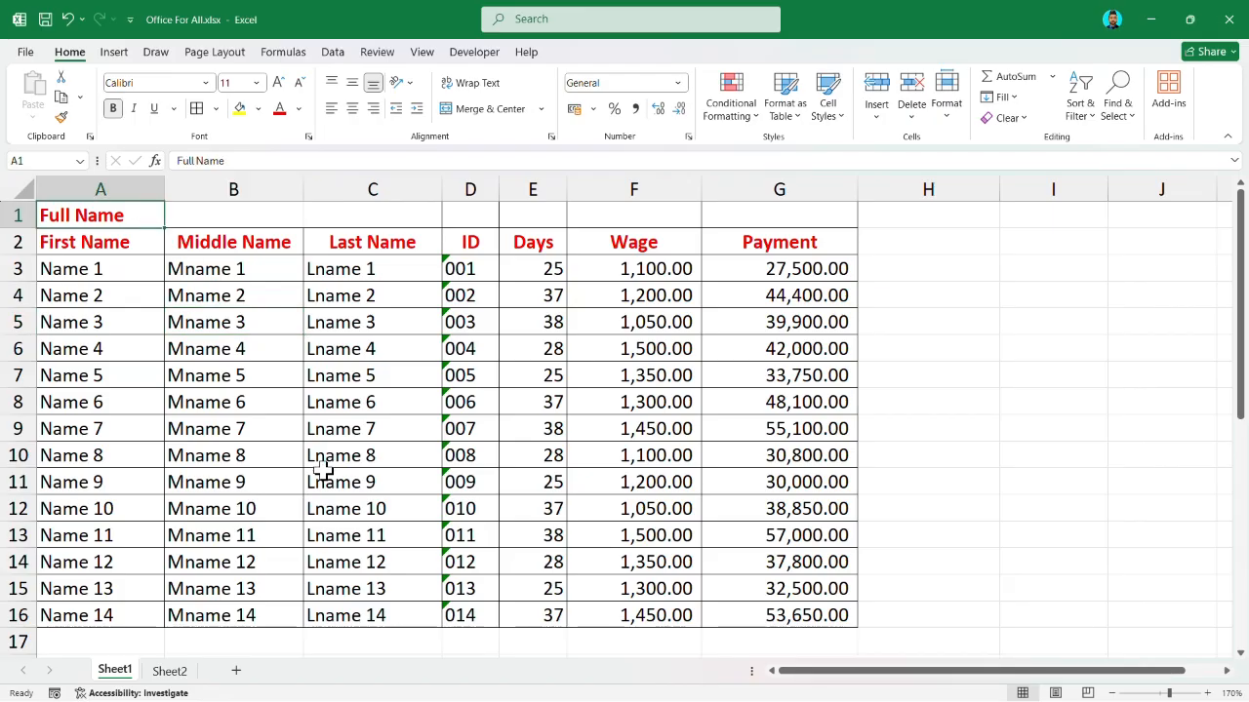
key("Delete")
left_click_drag(125, 212, 358, 203)
left_click(484, 105)
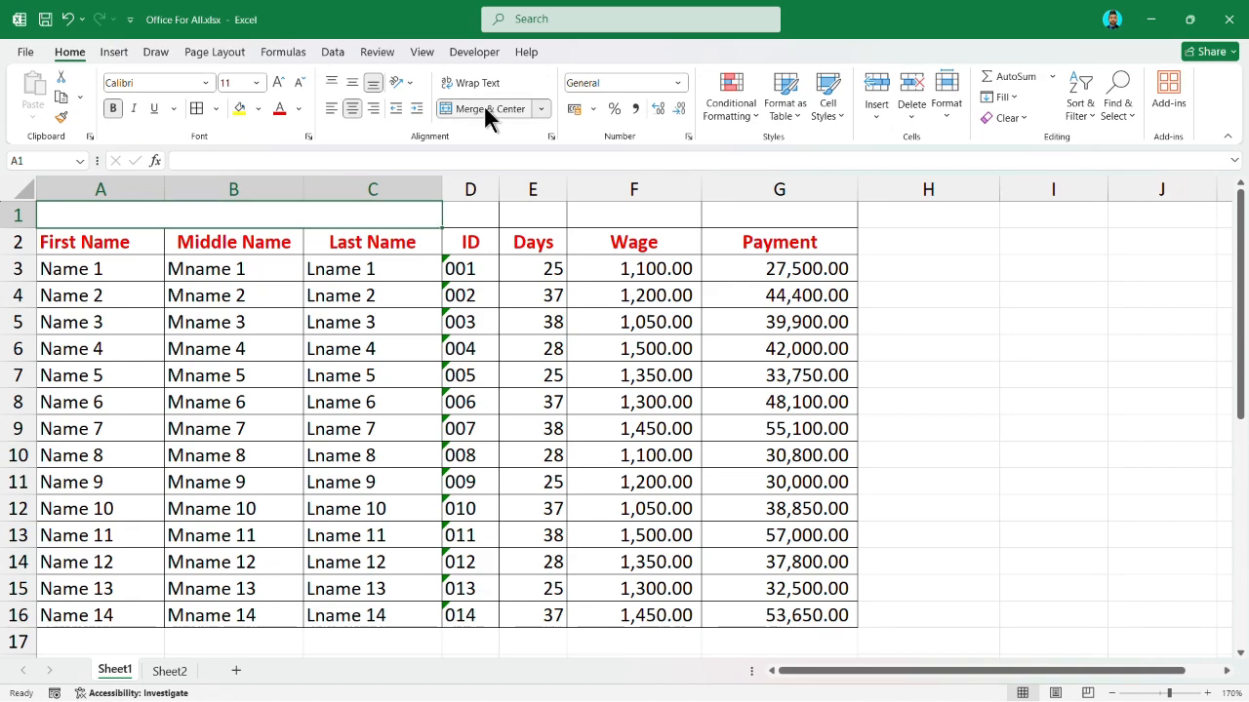
- Apply Merge Across to A1:C1 and enter "Full Name" as the heading
left_click(542, 109)
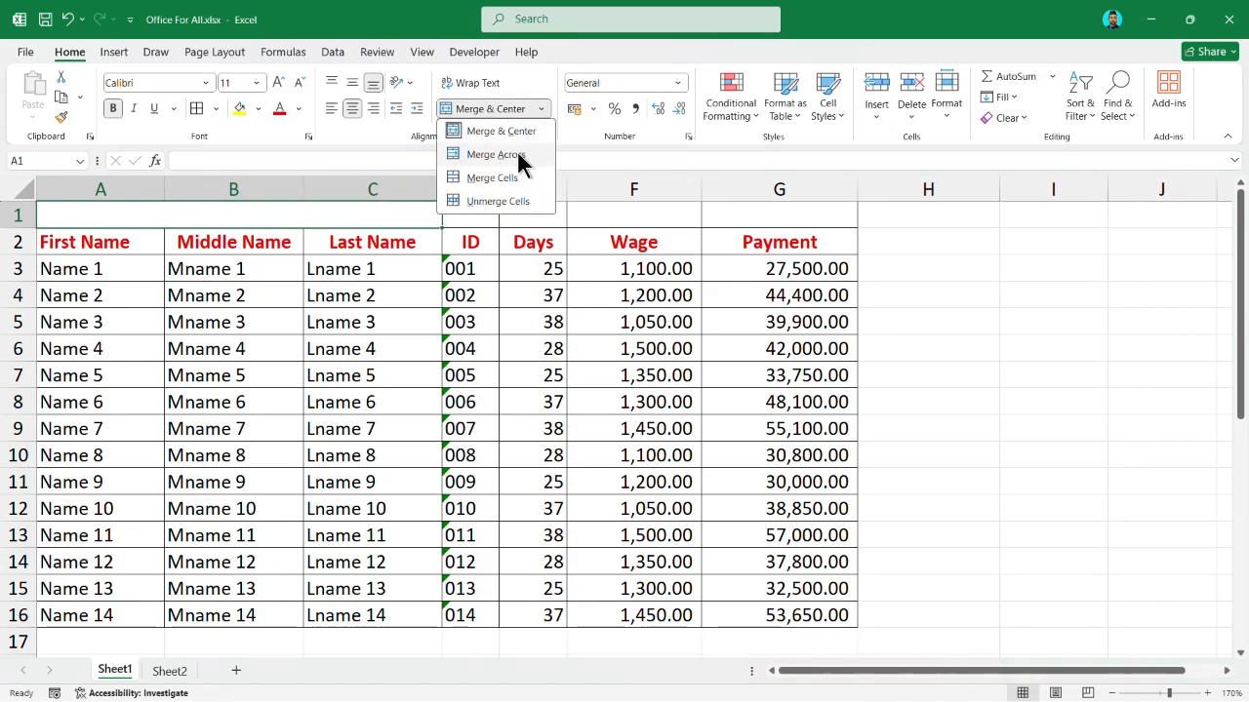
left_click(483, 152)
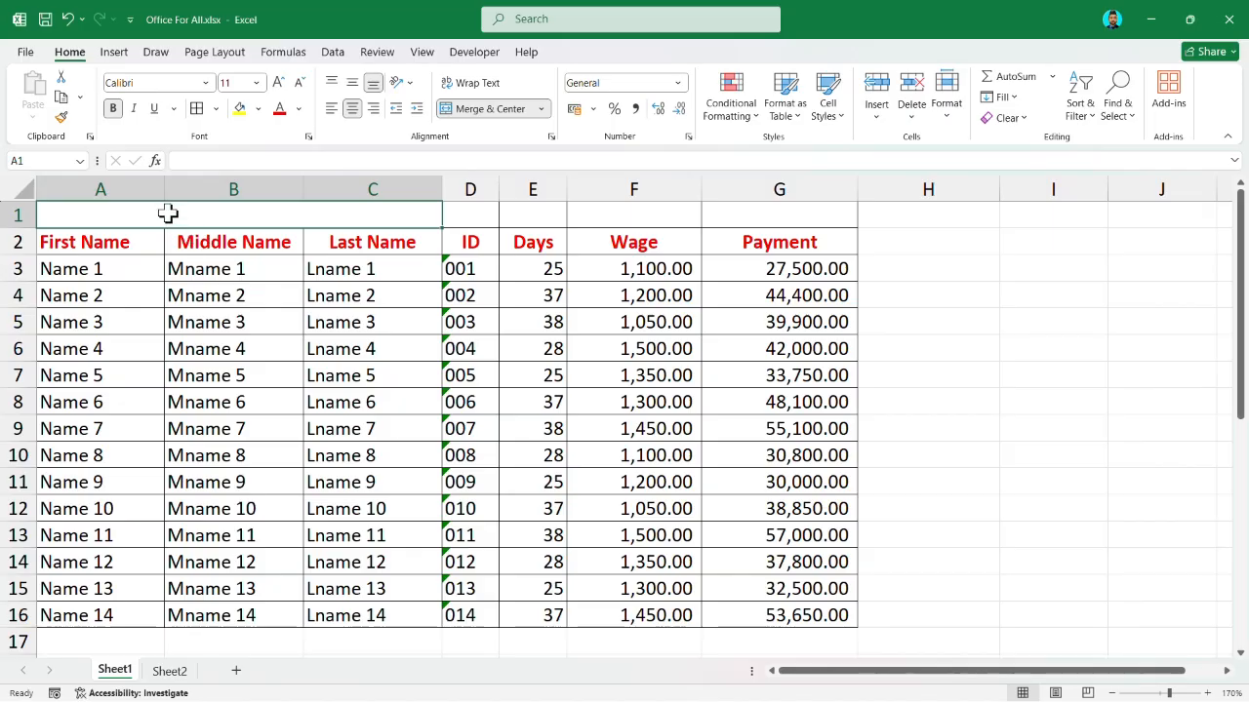
type("Full Name")
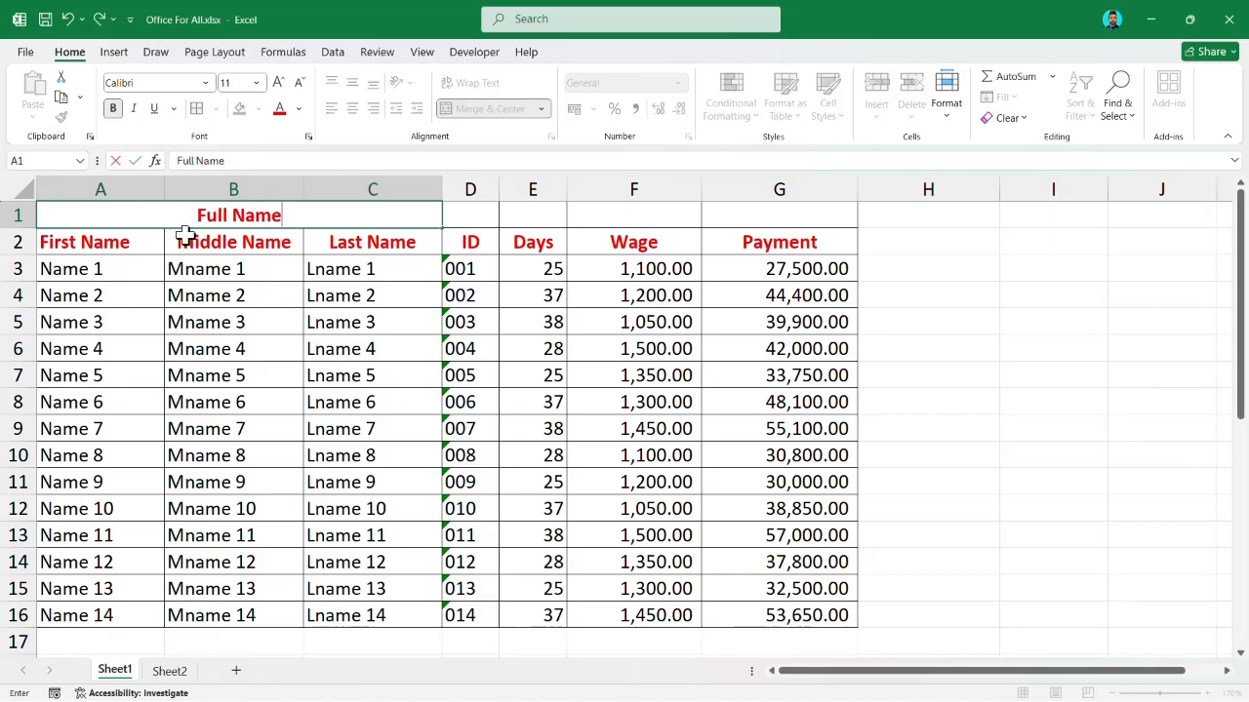
left_click(185, 240)
- Unmerge the Full Name heading and combine A1:C1 again with the Merge Cells option
left_click(217, 215)
left_click(485, 108)
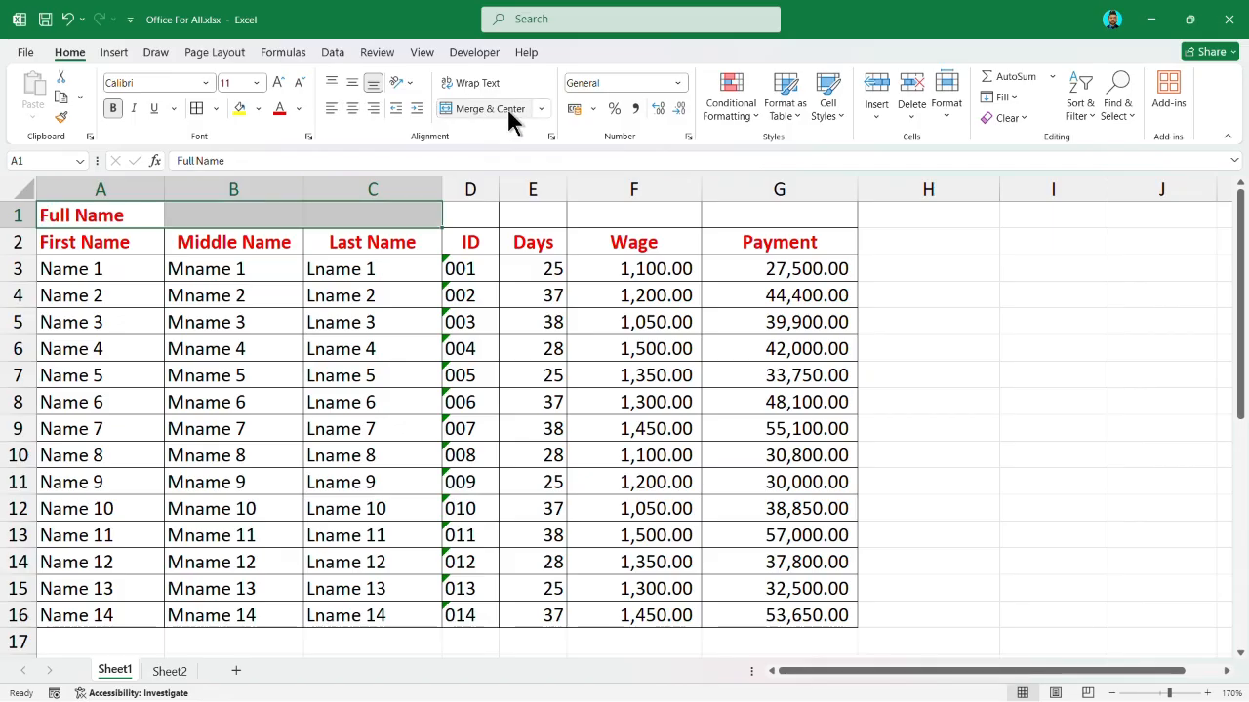
left_click(541, 110)
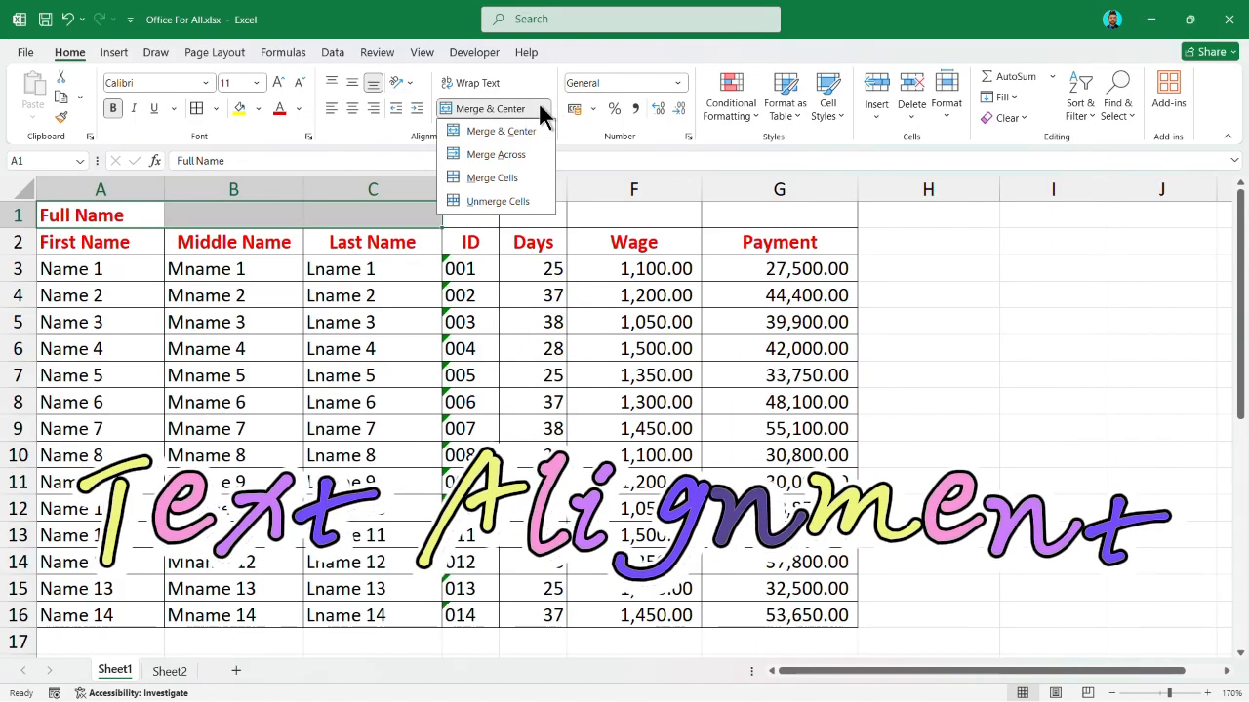
left_click(492, 177)
left_click(383, 294)
left_click(294, 216)
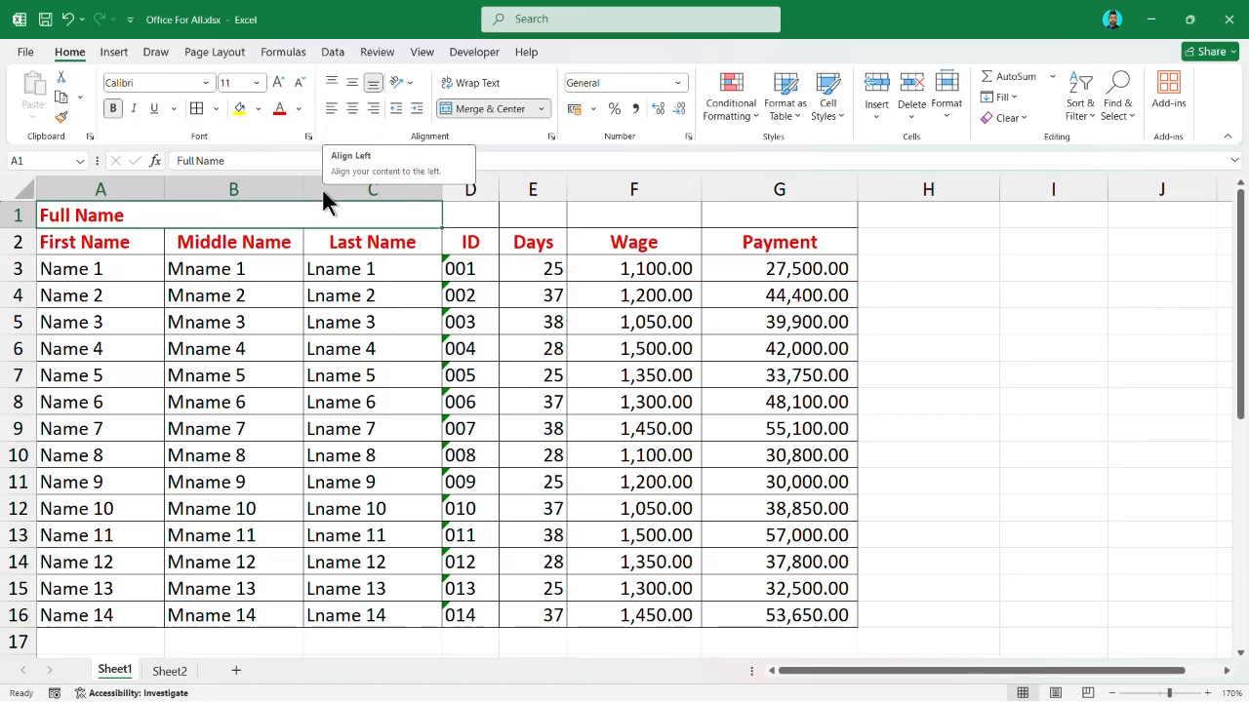
- Unmerge the Full Name heading and apply Merge & Center to A1:C1 instead
left_click(297, 320)
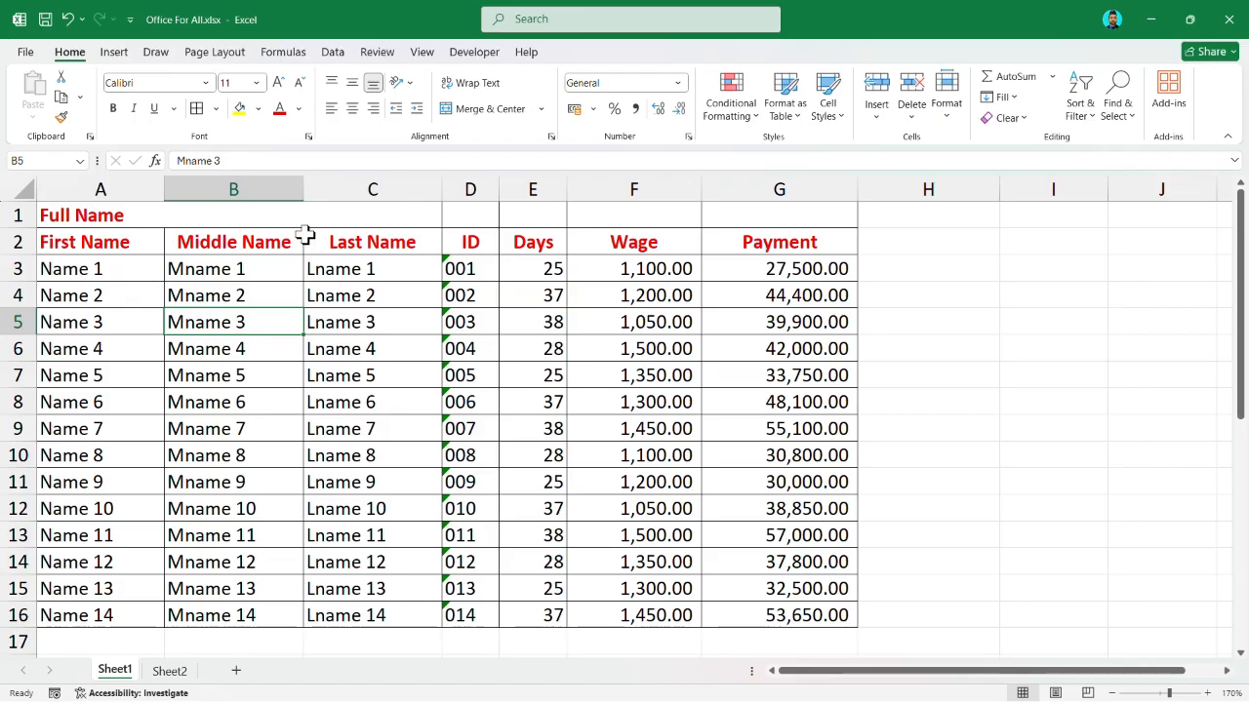
left_click(221, 218)
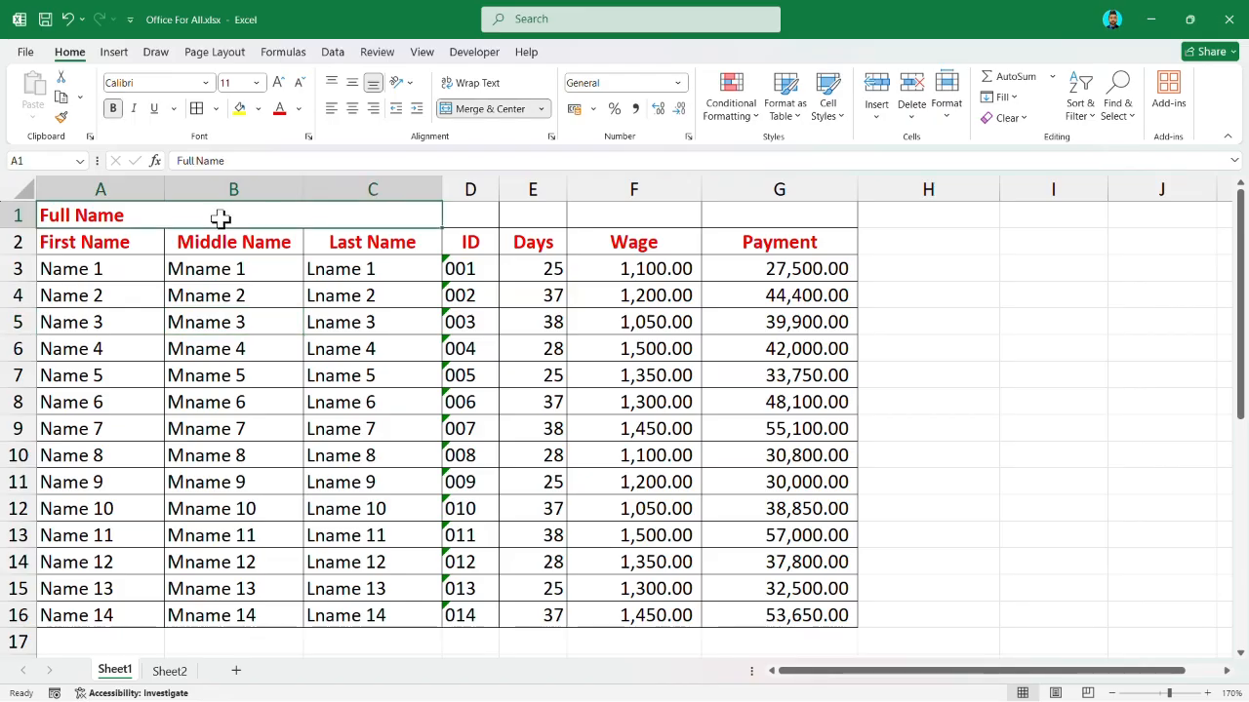
left_click(484, 106)
left_click(485, 106)
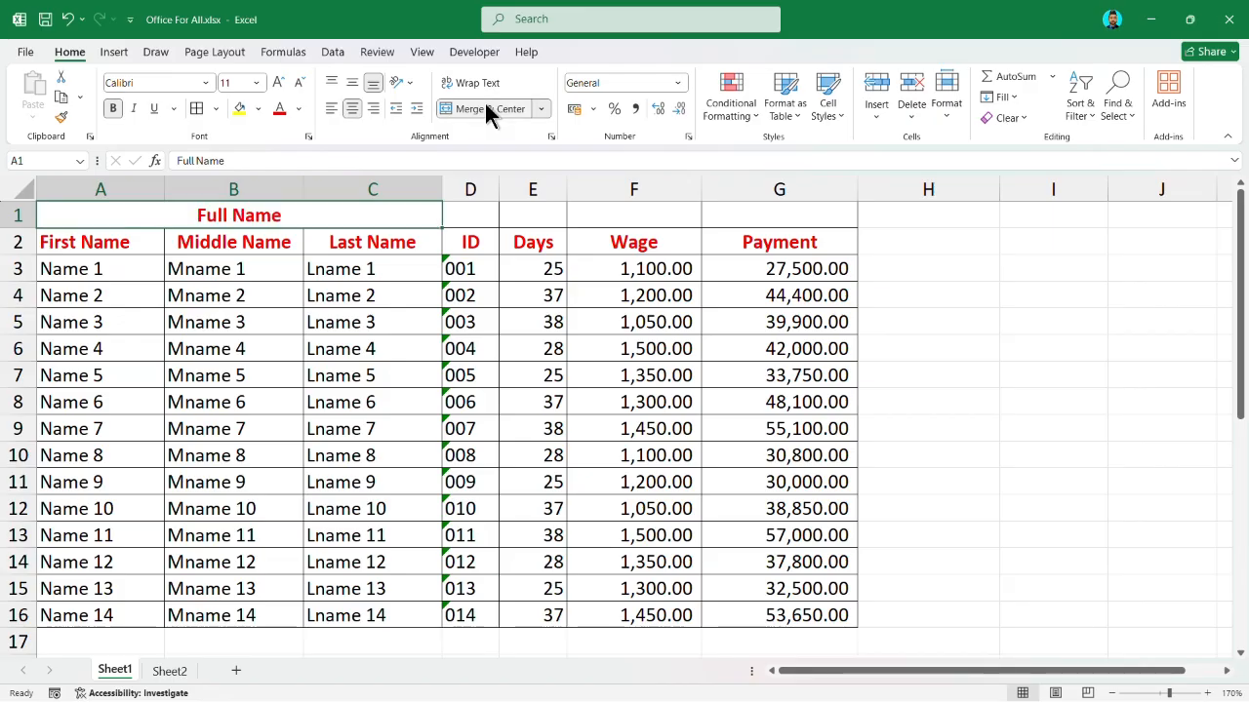
left_click(290, 315)
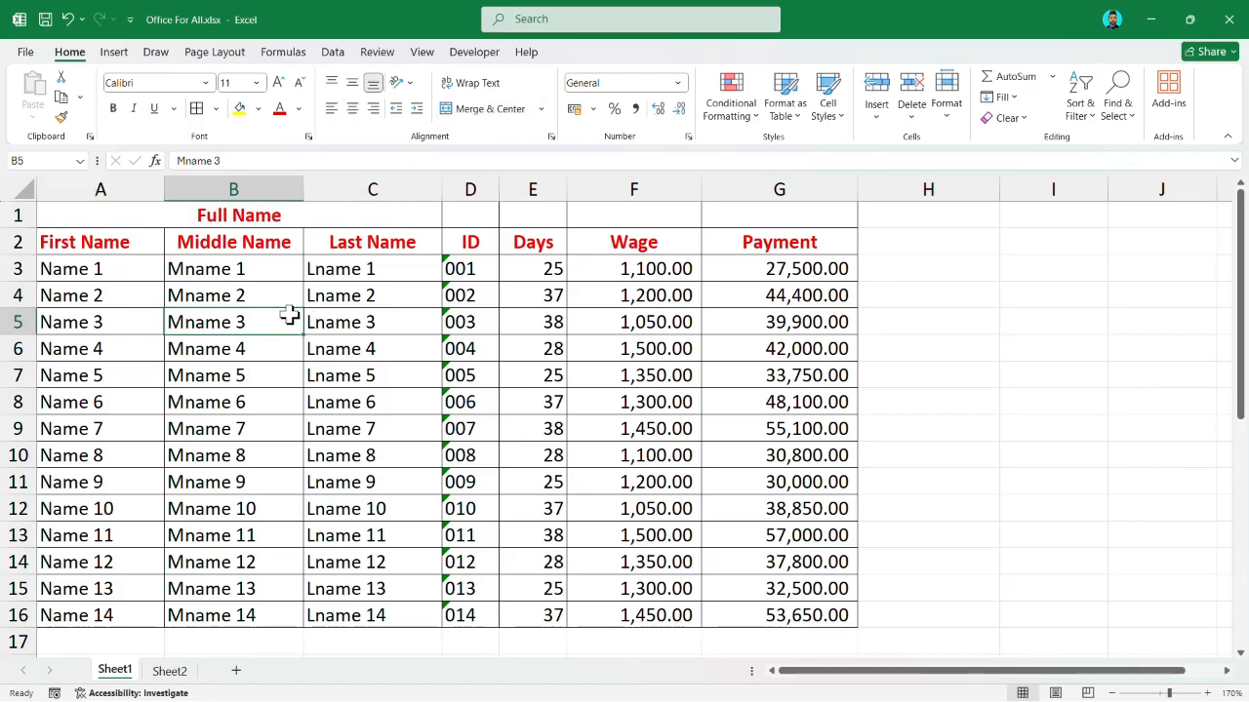
left_click(131, 243)
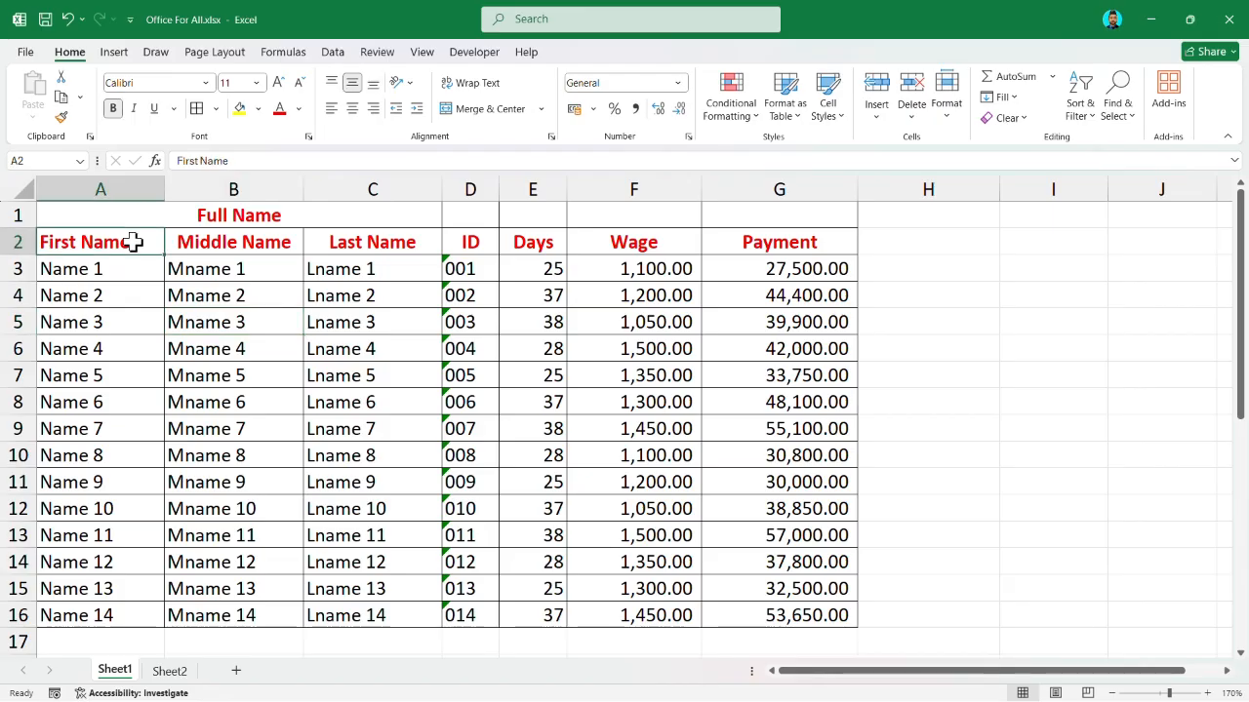
- Right-align the First Name header in A2, and switch it to left alignment
left_click(373, 109)
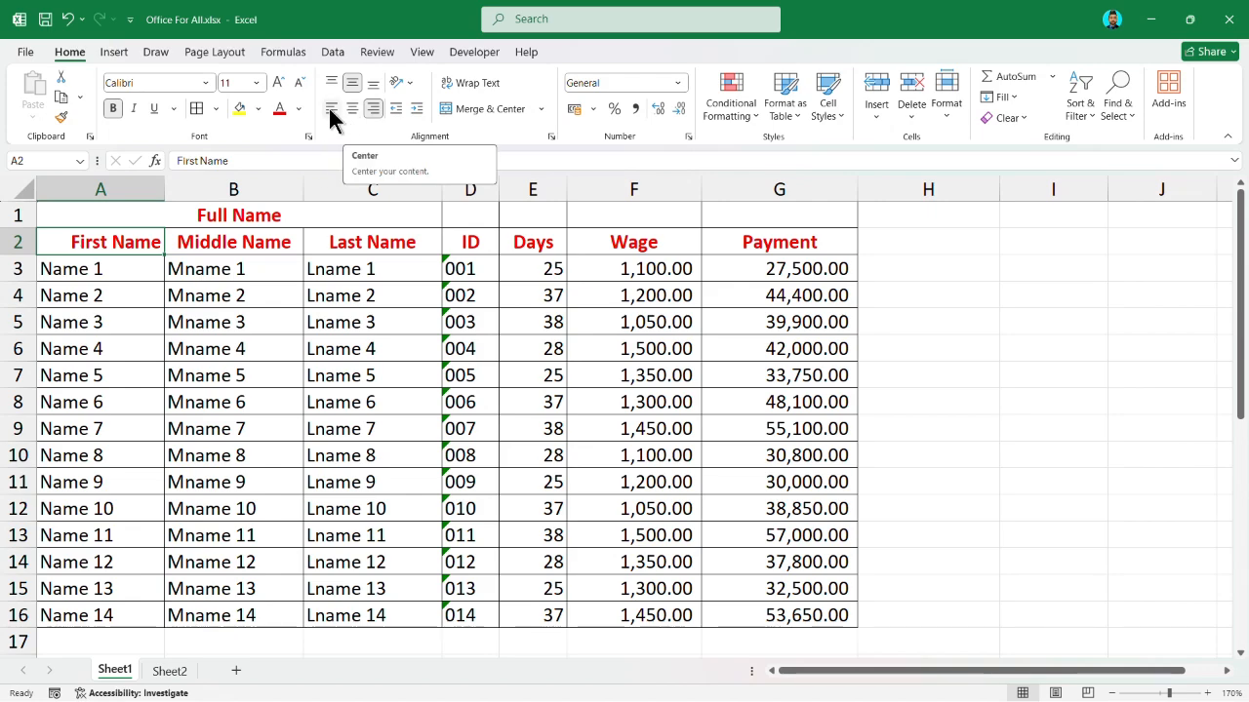
left_click(331, 110)
left_click(156, 426)
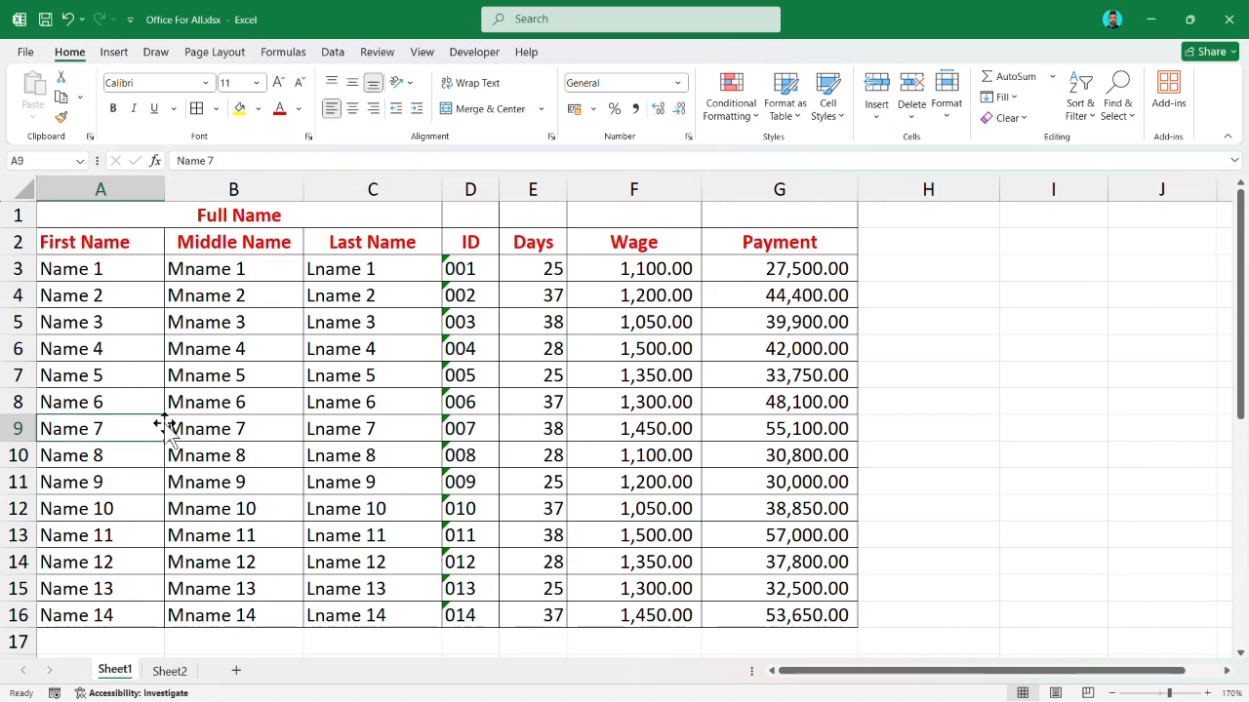
- Widen columns A, B and C so the first, middle and last name columns have more room
left_click(290, 320)
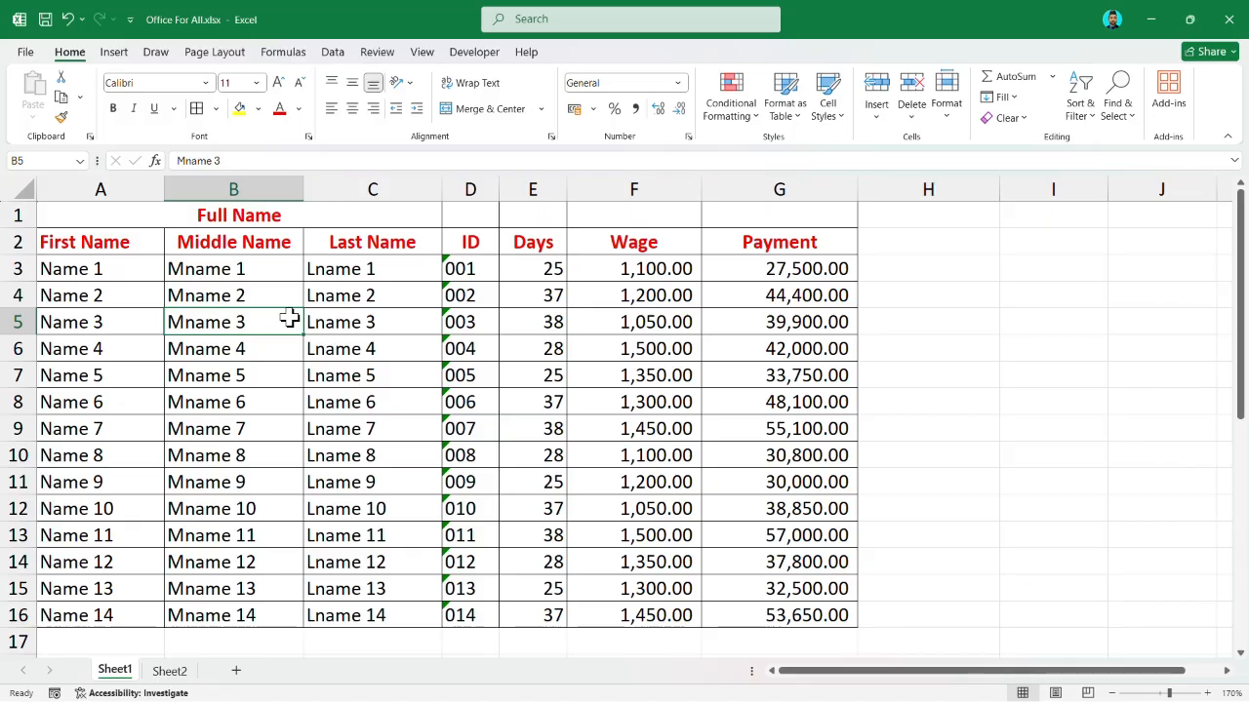
left_click_drag(165, 188, 187, 187)
left_click_drag(326, 182, 365, 189)
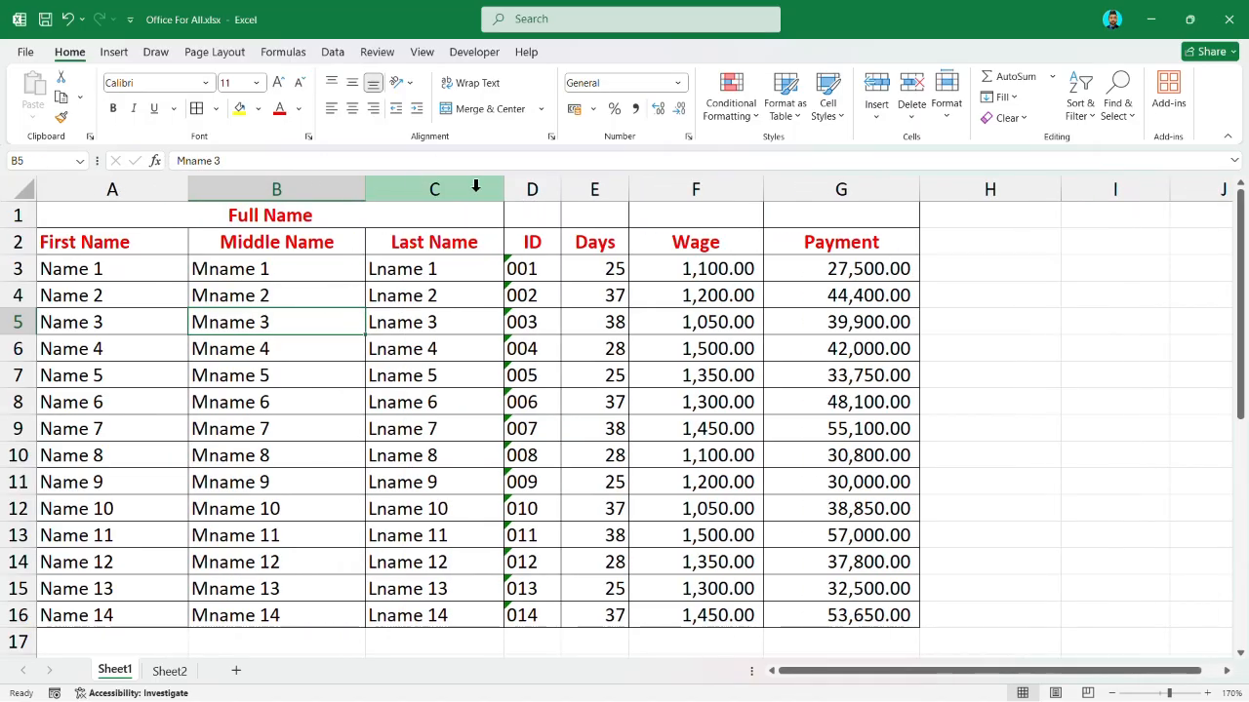
left_click_drag(504, 189, 536, 189)
left_click(474, 409)
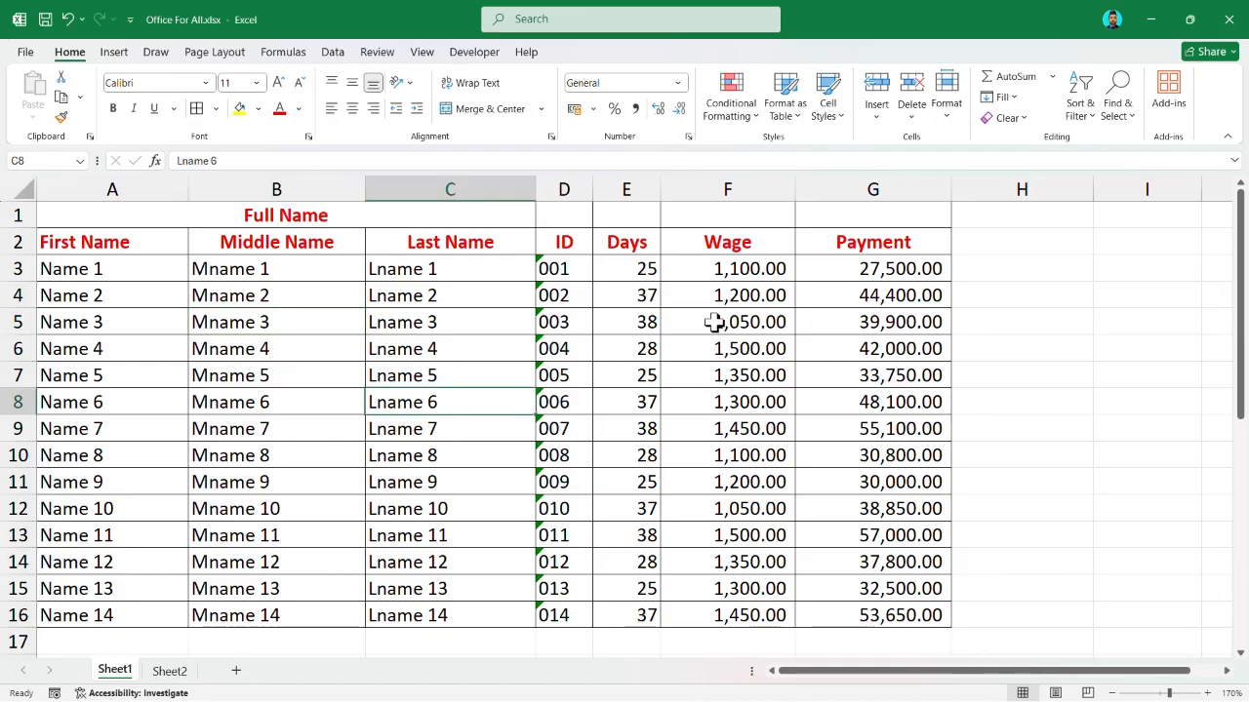
left_click_drag(688, 242, 904, 618)
left_click(842, 429)
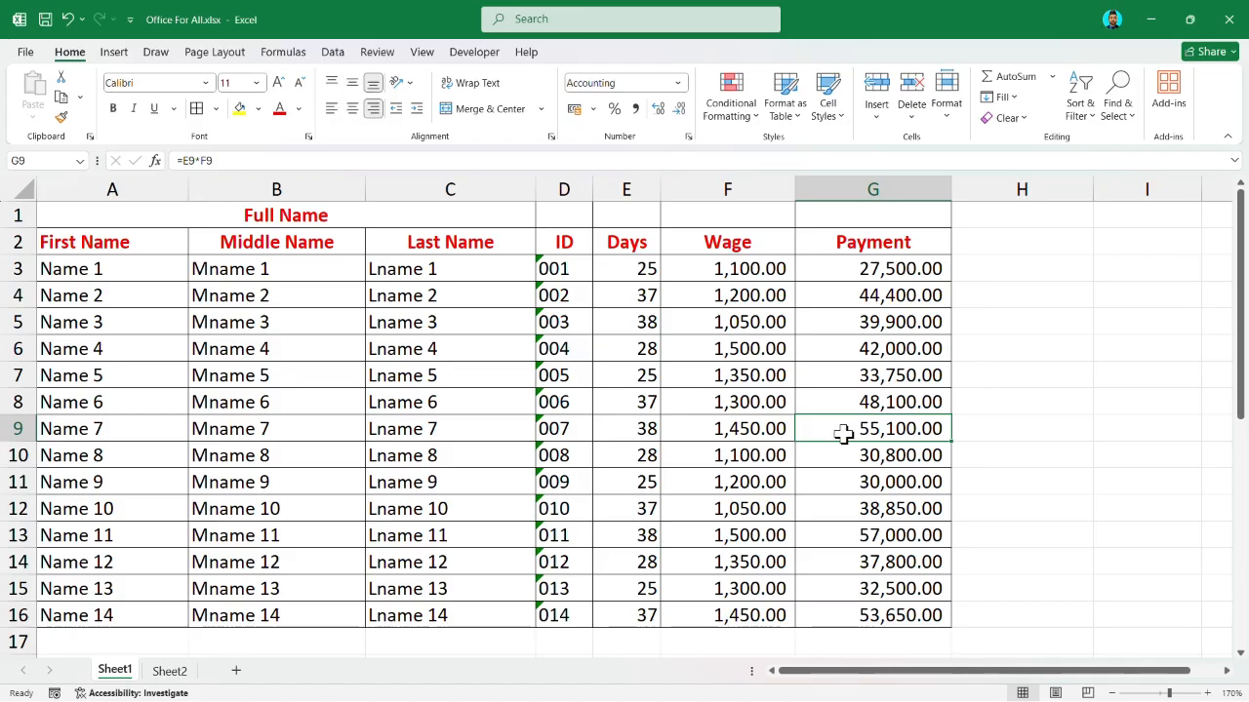
left_click_drag(731, 270, 867, 612)
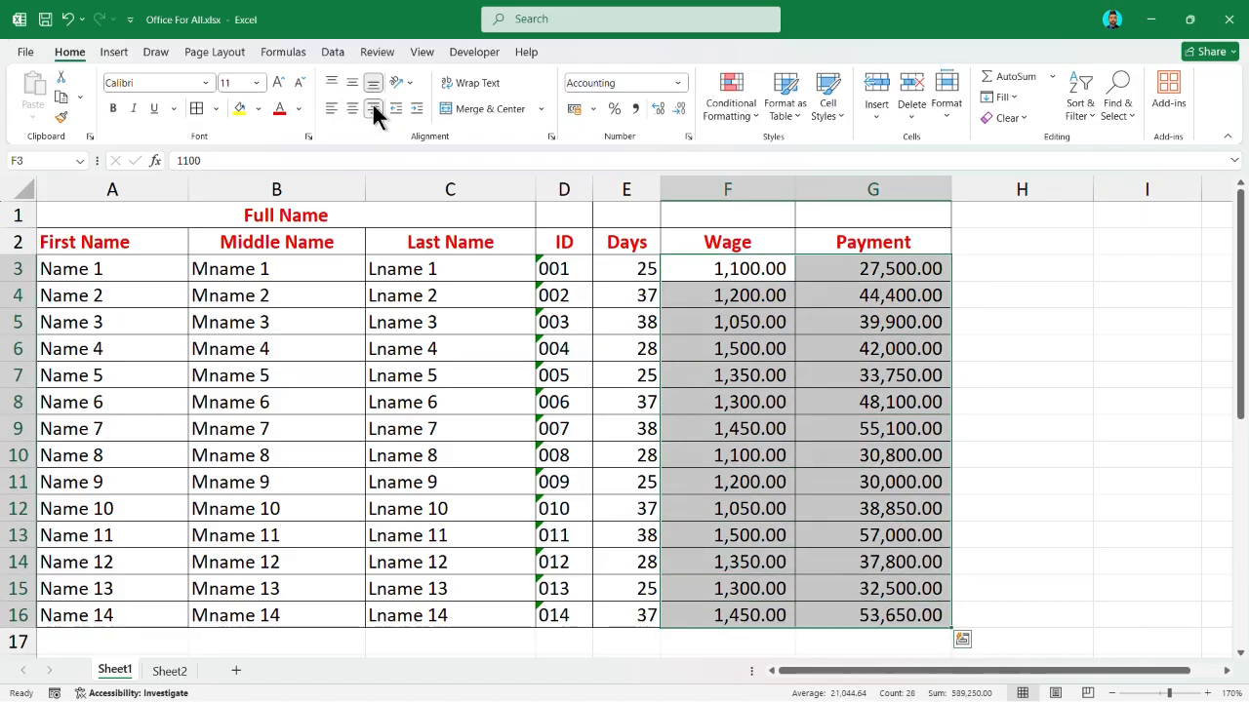
left_click(735, 464)
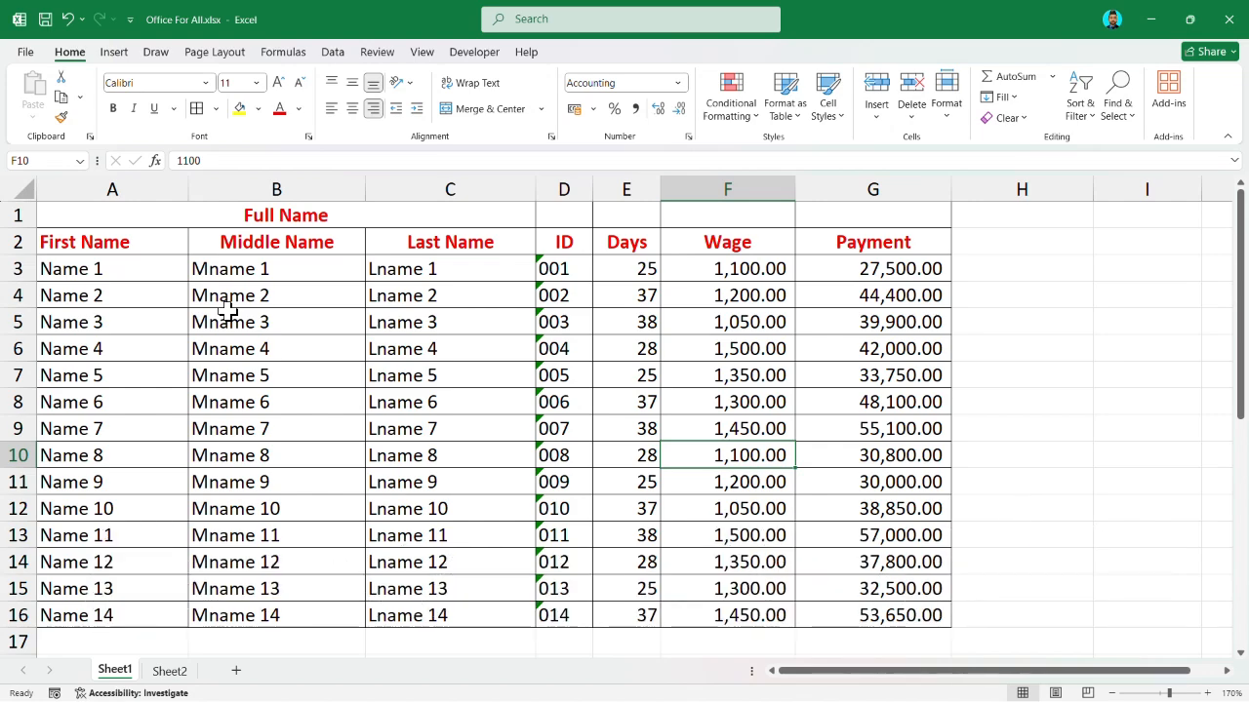
- Try Merge & Center on the header cells A2:C2, accepting the loss of the other values, and undo the merge
left_click_drag(114, 237, 405, 245)
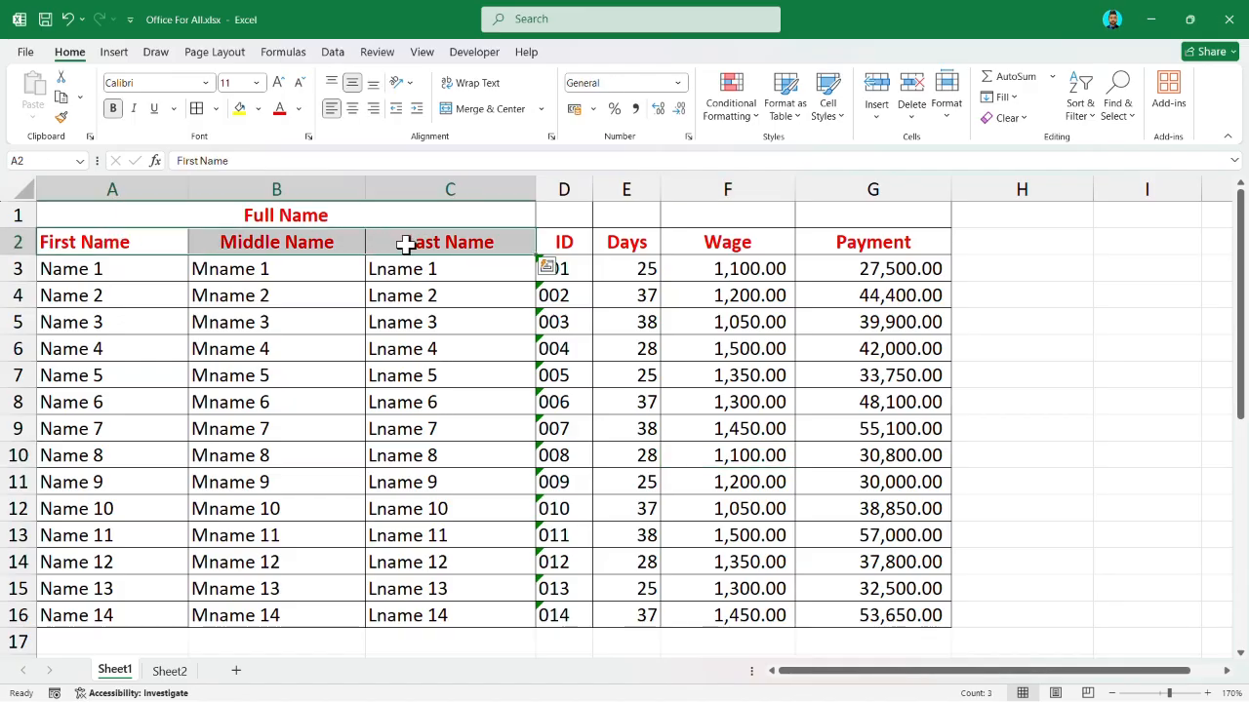
left_click(482, 109)
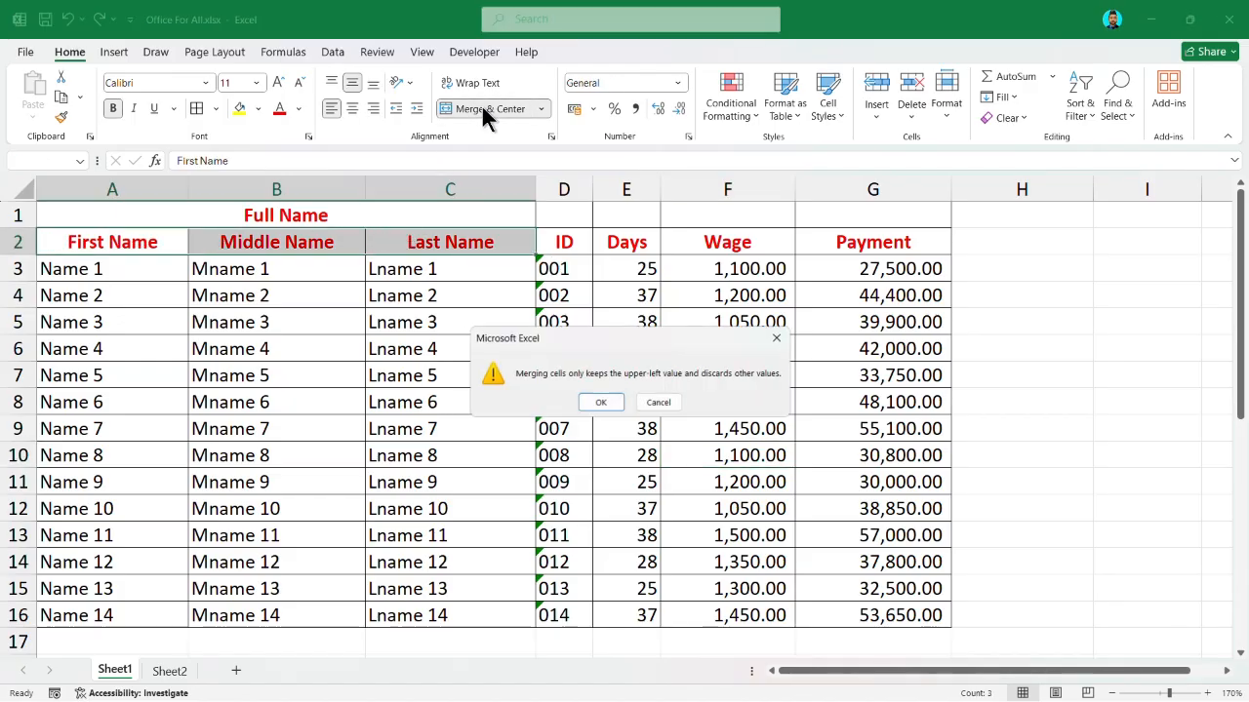
left_click(600, 404)
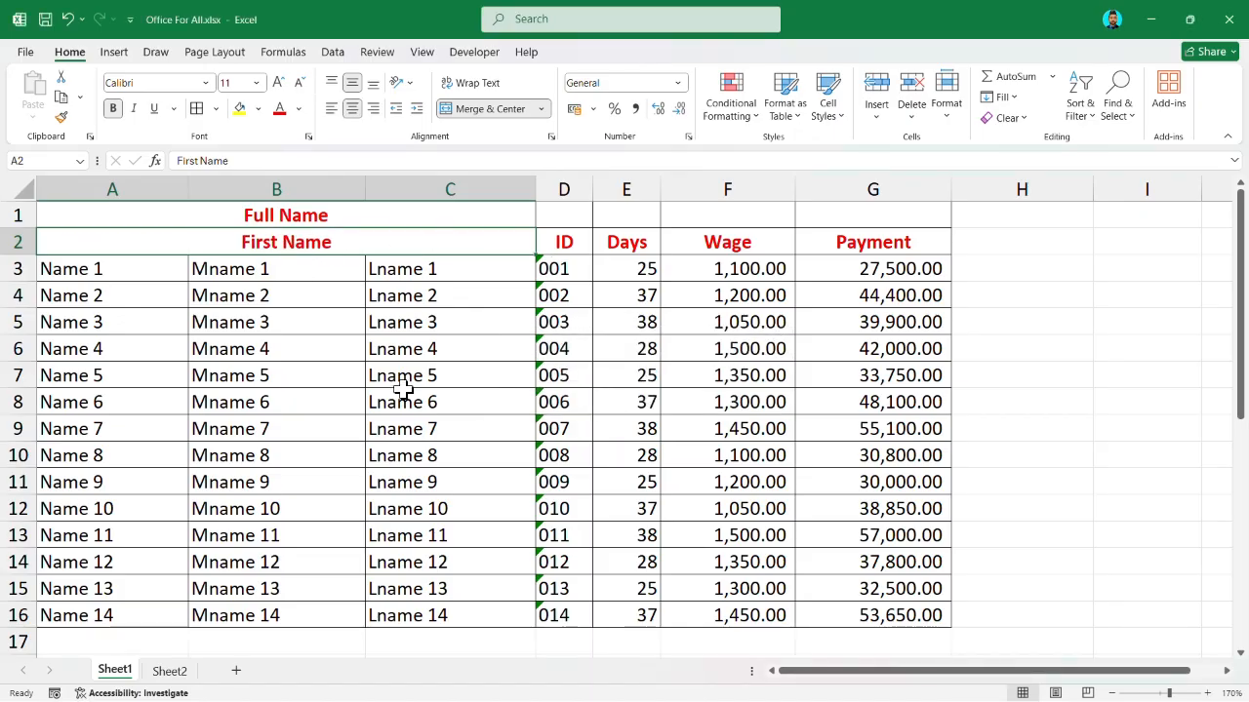
key("ctrl+z")
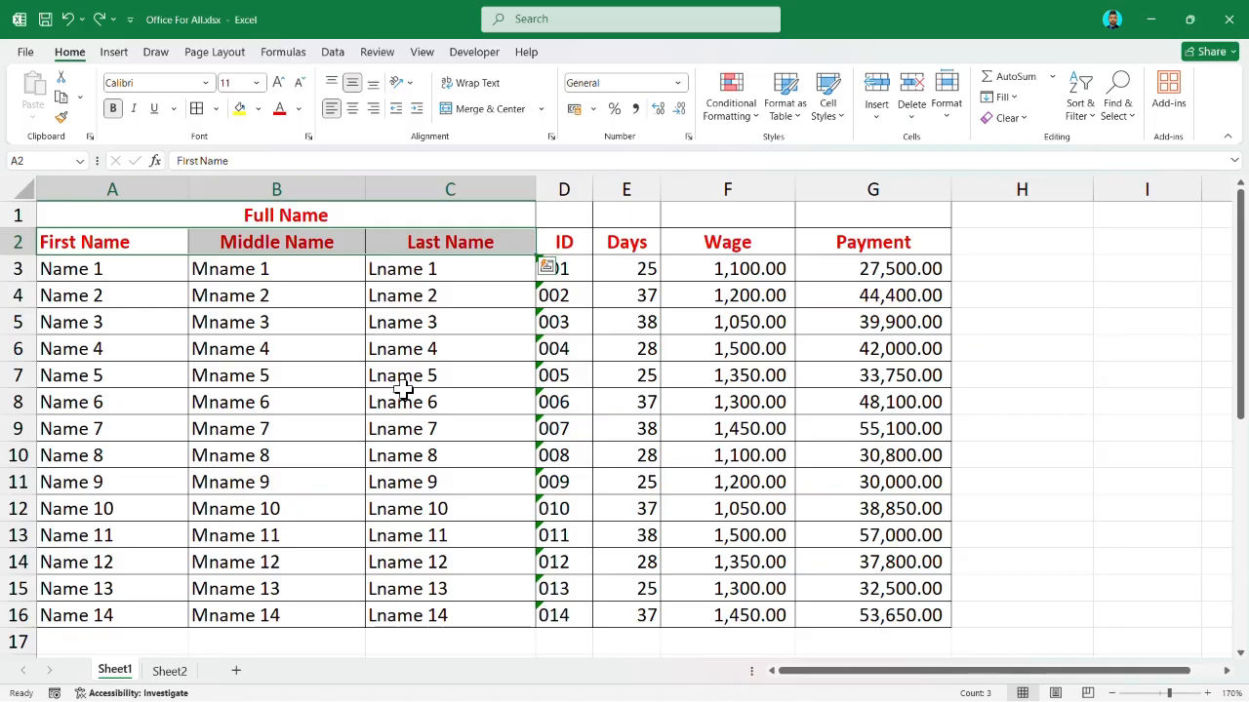
key("ctrl+y")
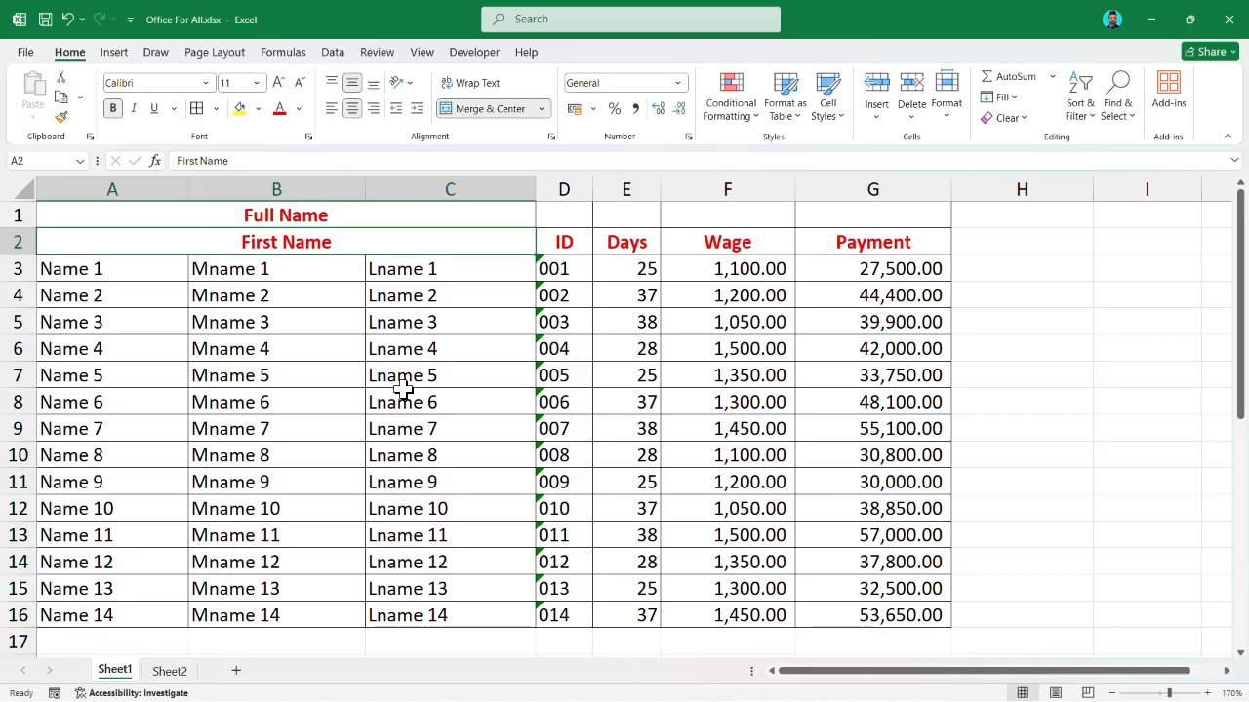
key("ctrl+z")
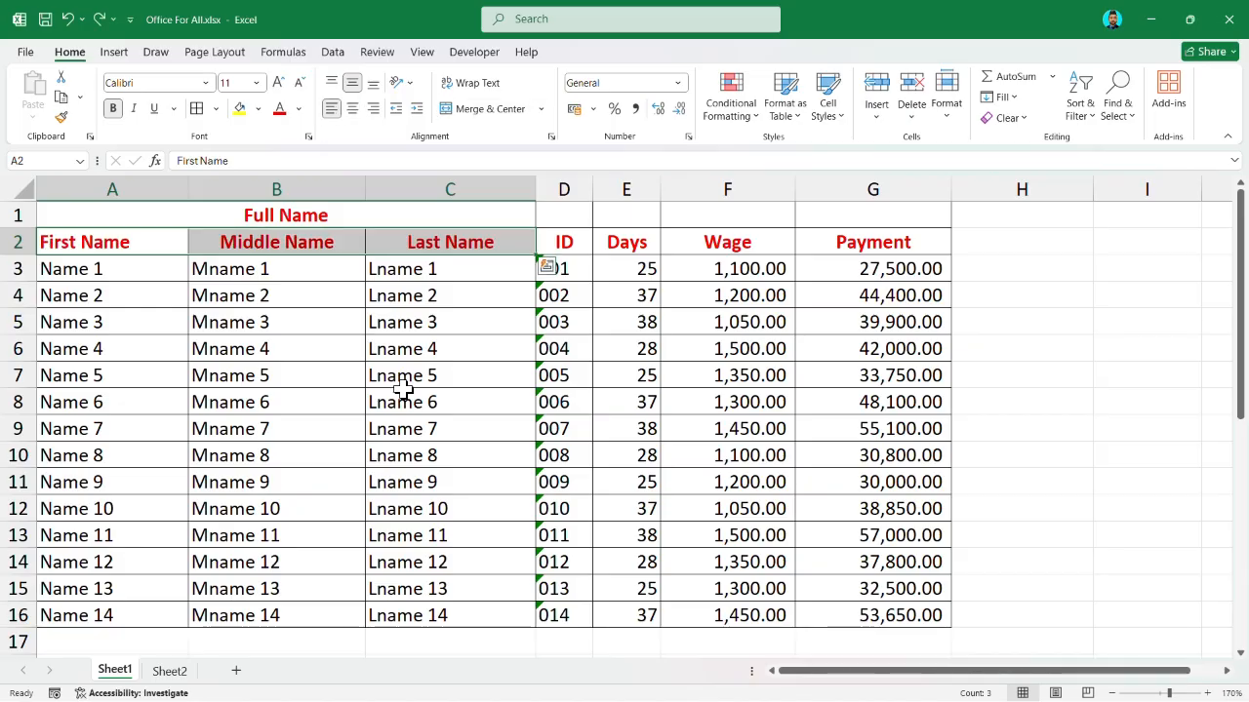
- Try right-aligning the first names in A3:A16 and centering the middle names in B3:B16, and undo both changes
left_click_drag(106, 270, 145, 602)
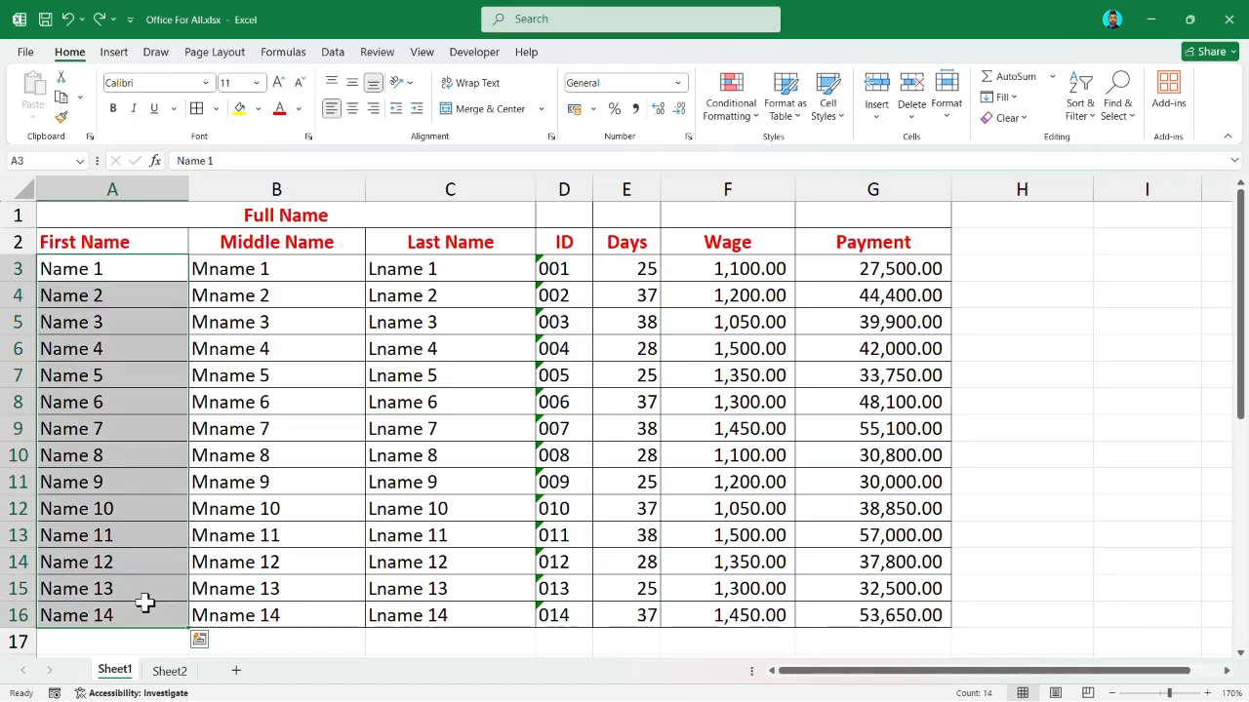
left_click(376, 109)
left_click_drag(321, 271, 278, 605)
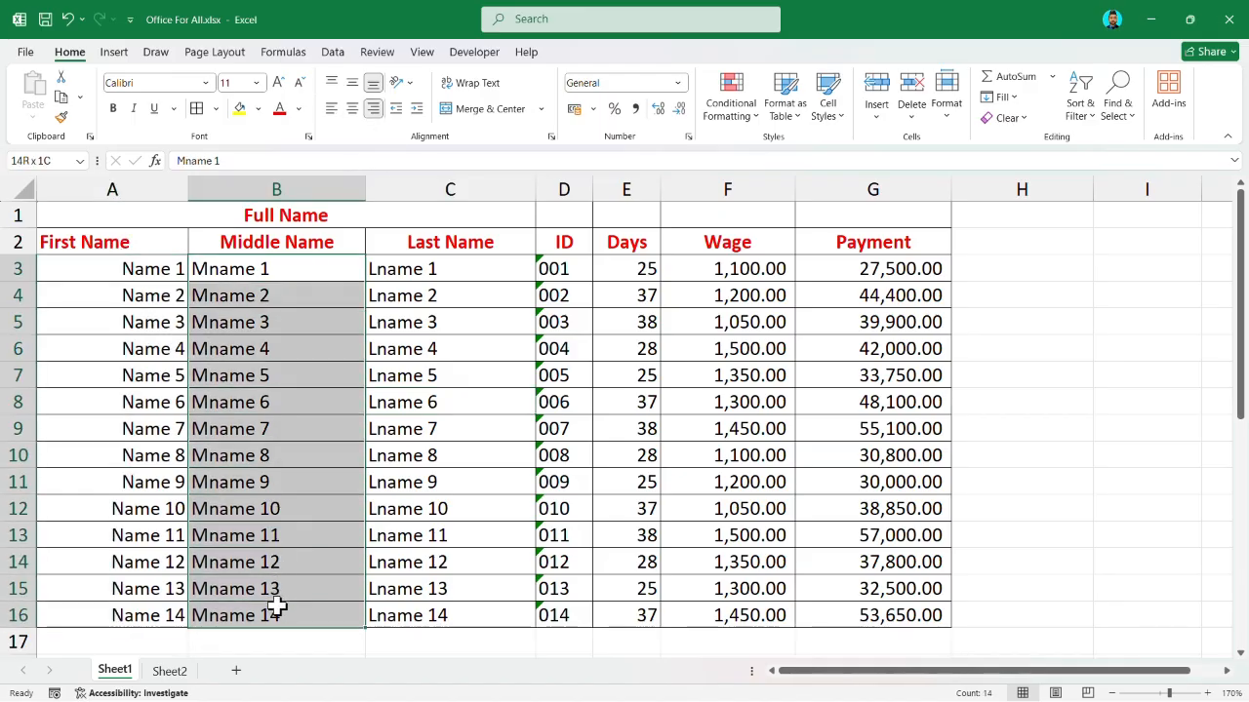
left_click(352, 108)
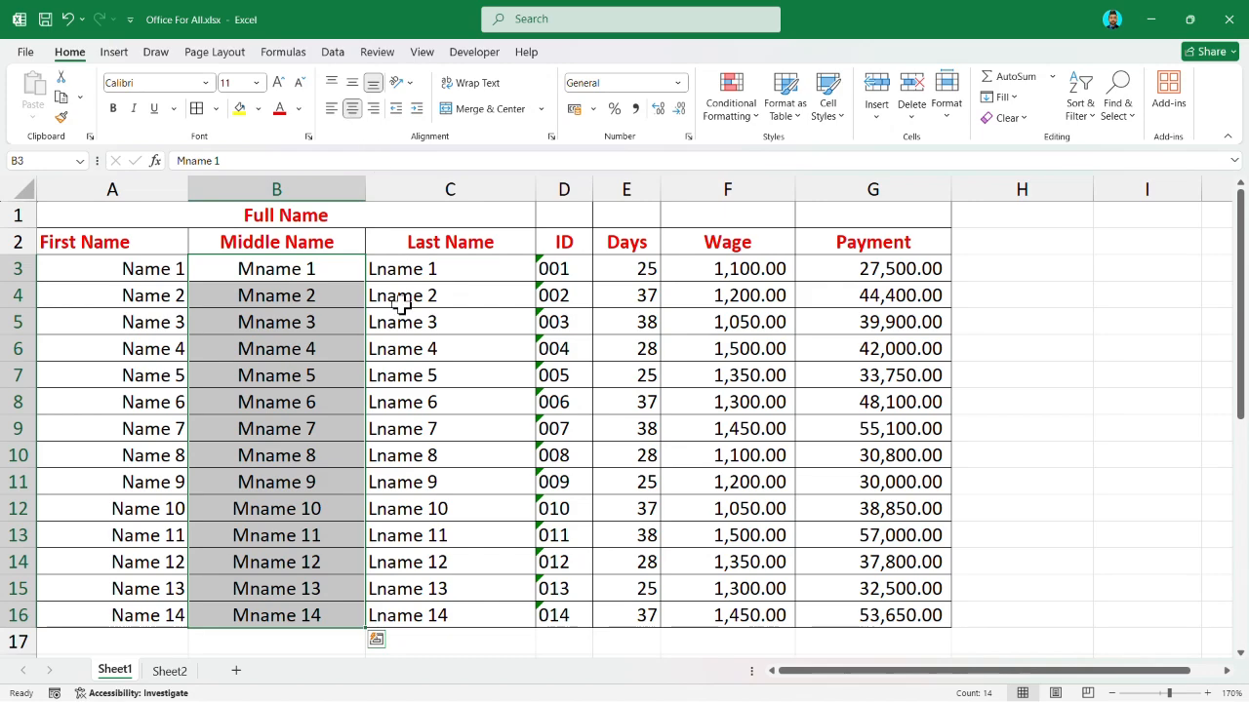
left_click(475, 367)
key("ctrl+z")
key("ctrl+z")
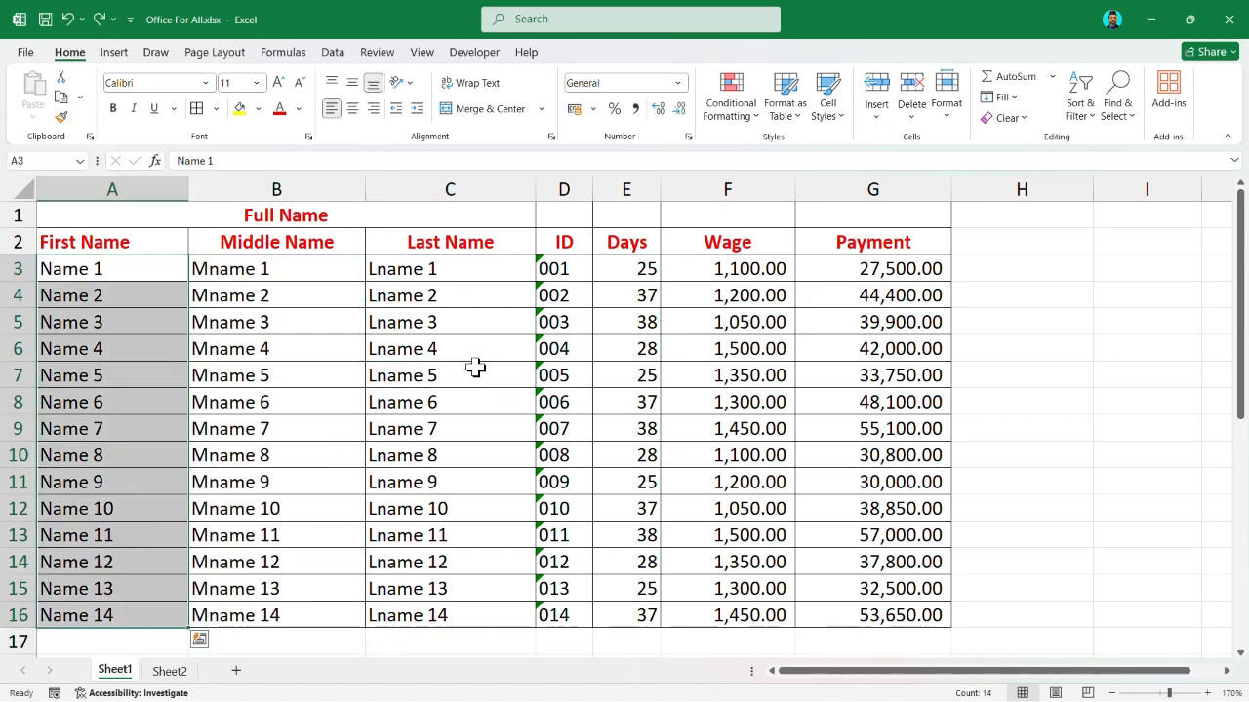
- Try Merge & Center on the name cells A3:C4, discard the entry started in the merged cell, and undo the merge
left_click(333, 364)
left_click_drag(156, 265, 410, 286)
left_click(480, 103)
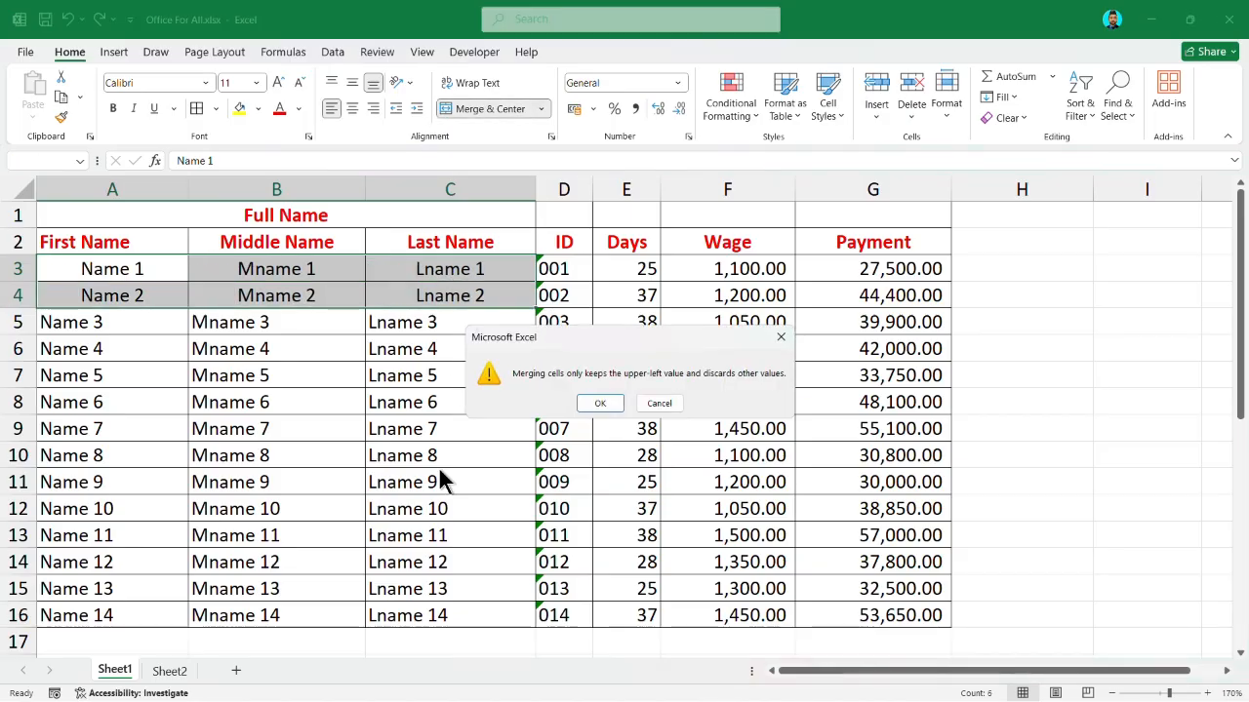
key("Return")
key("BackSpace")
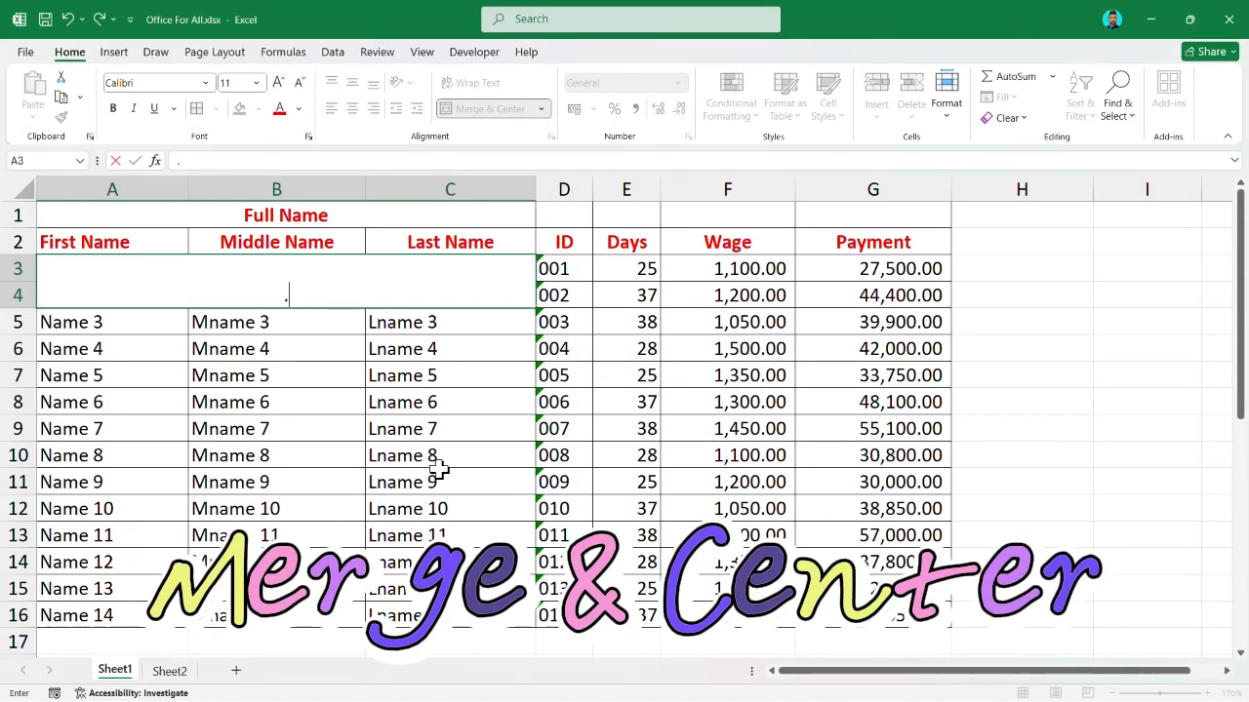
key("Escape")
key("ctrl+z")
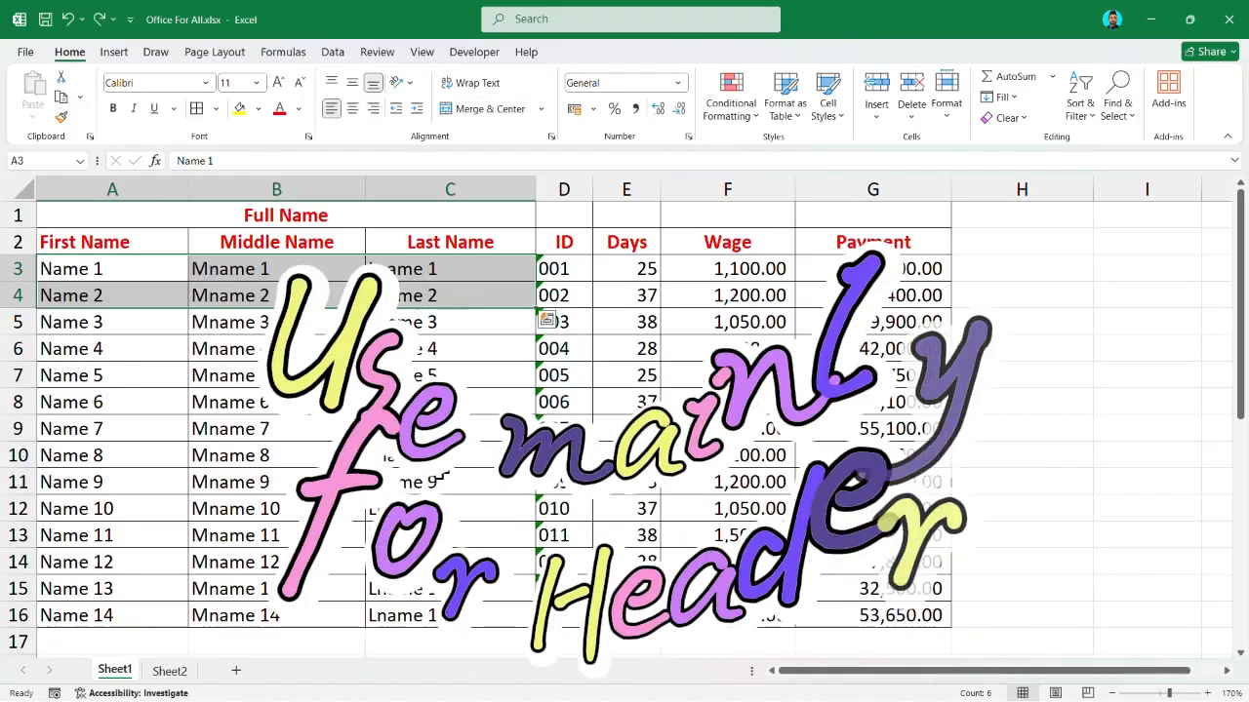
left_click(320, 343)
left_click(276, 219)
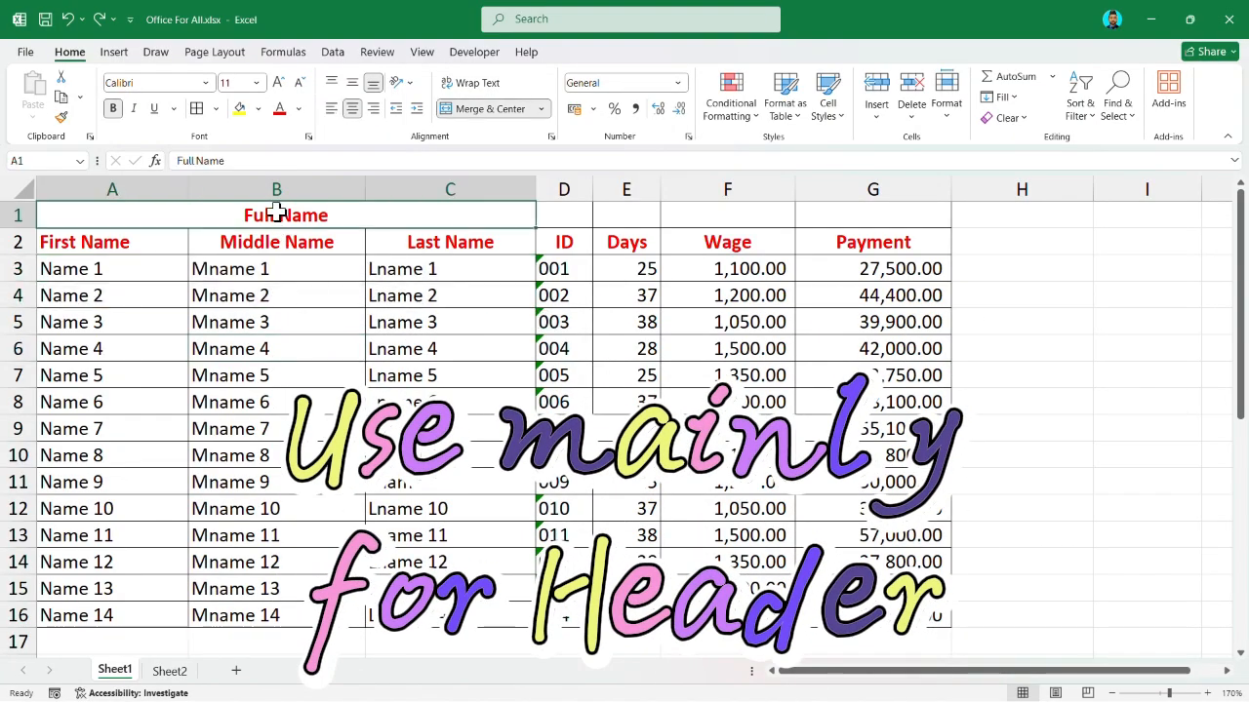
left_click_drag(153, 244, 134, 574)
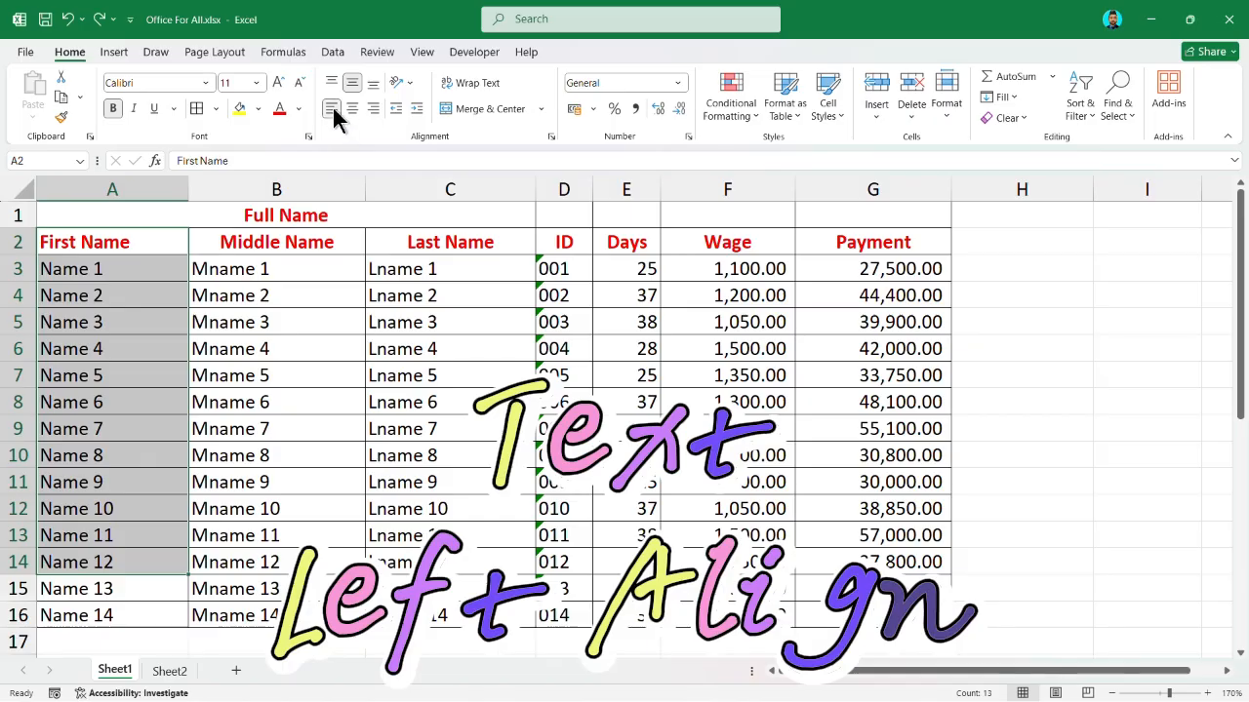
left_click_drag(730, 265, 873, 535)
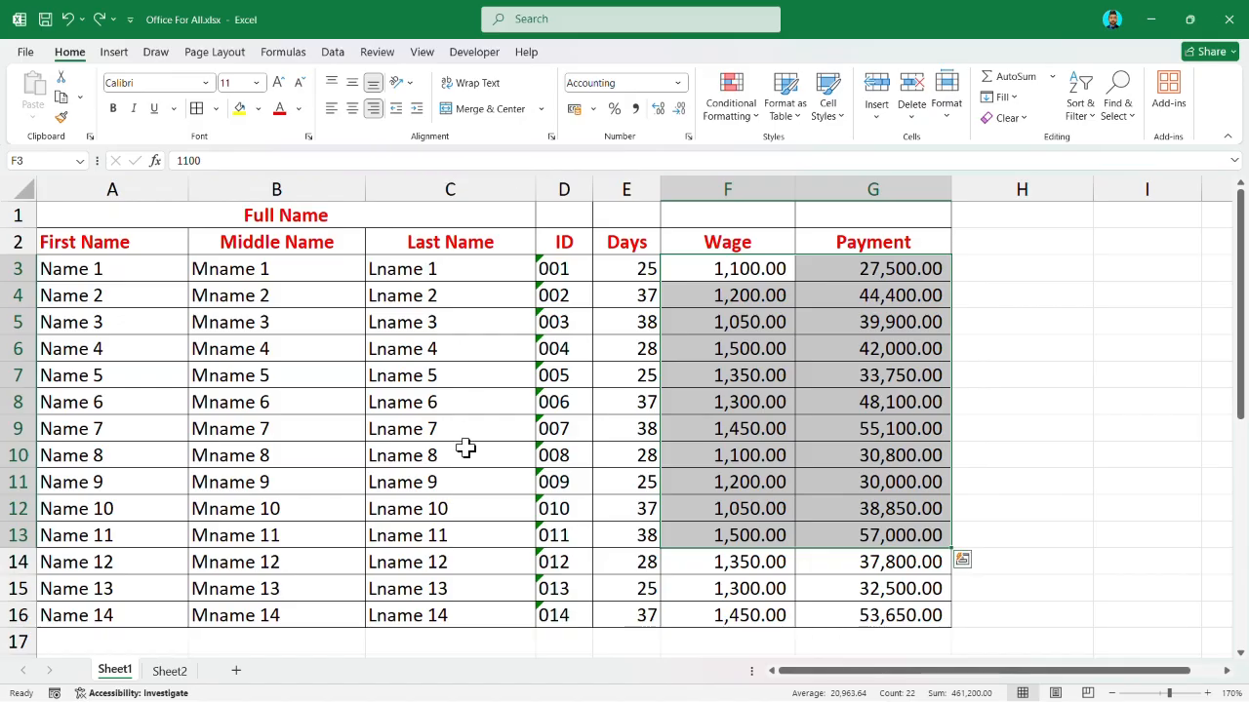
left_click(465, 448)
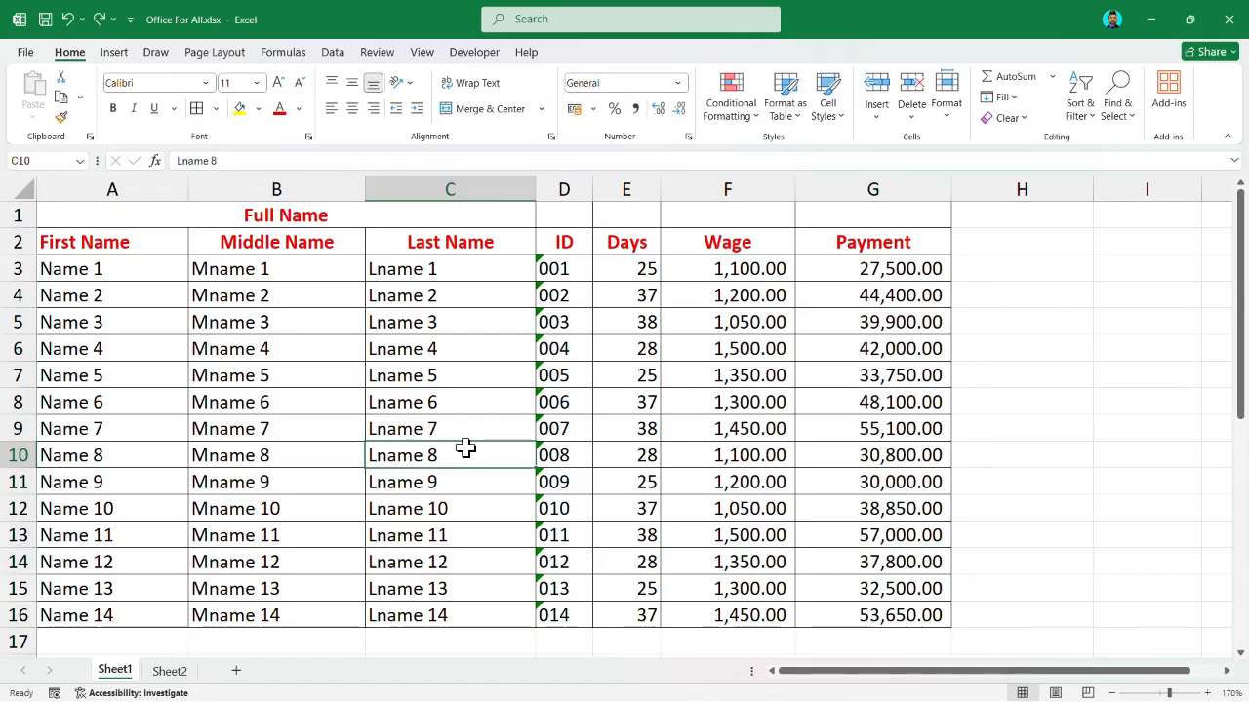
left_click(386, 382)
left_click(315, 359)
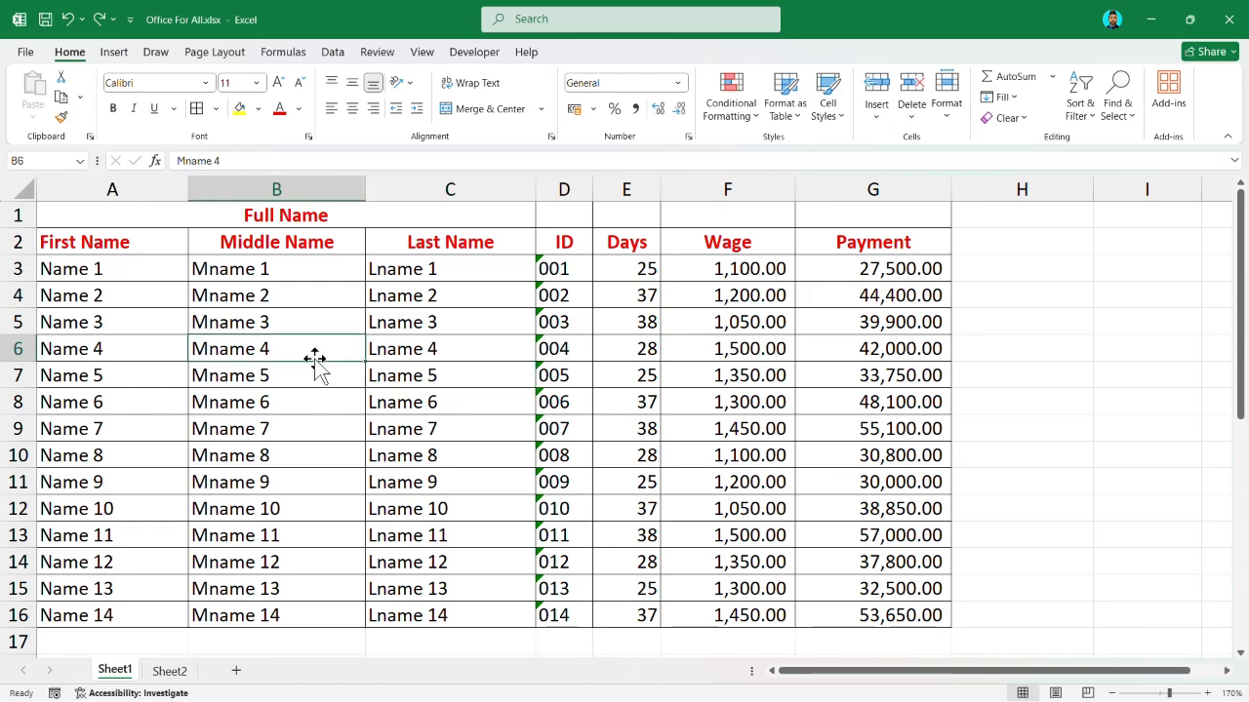
- Insert a blank row above the Full Name heading row
left_click(21, 216)
right_click(24, 216)
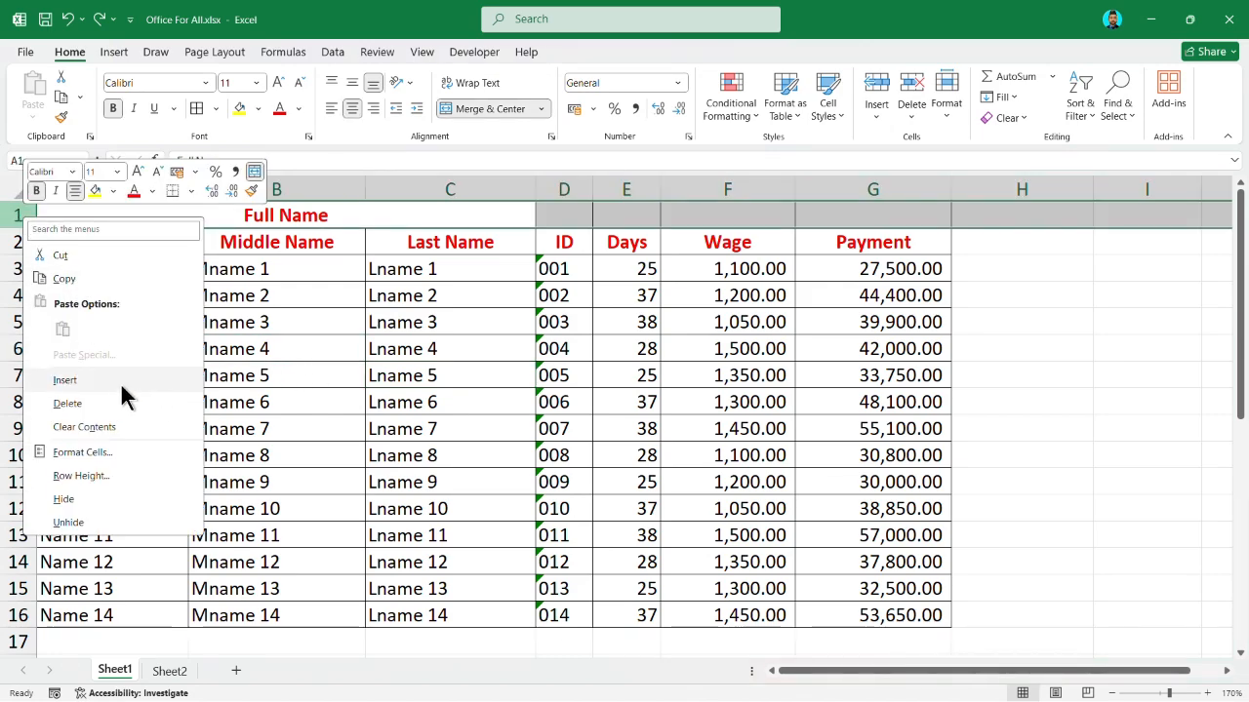
key("Escape")
key("ctrl+shift+plus")
left_click(343, 396)
- Merge and center A1:G1 and enter the title "Salary Sheet for the Month of February"
left_click_drag(98, 224, 847, 215)
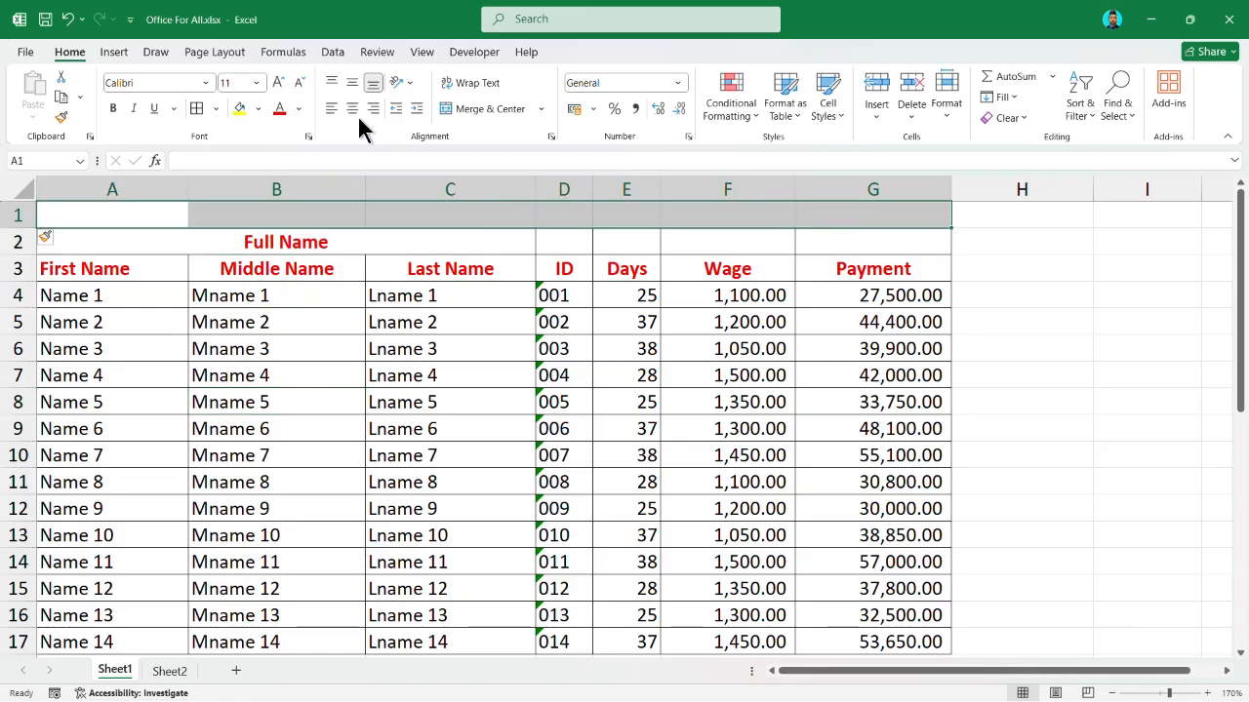
left_click(466, 111)
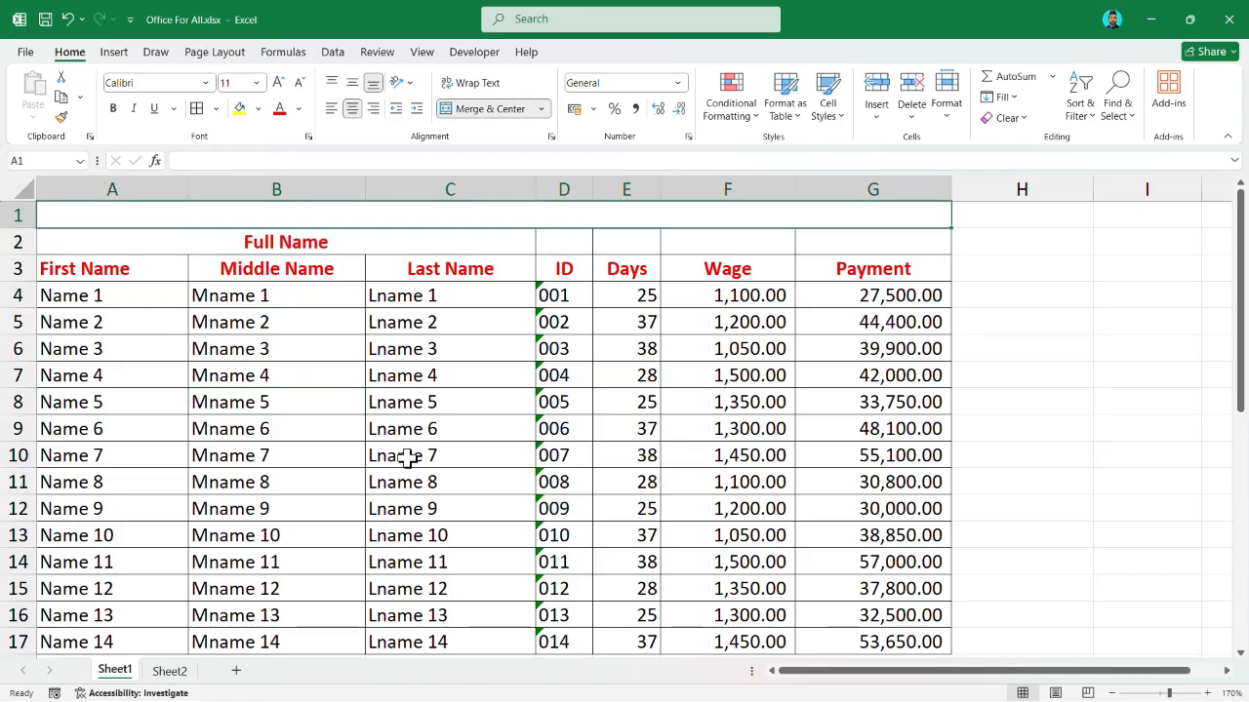
type("Sala")
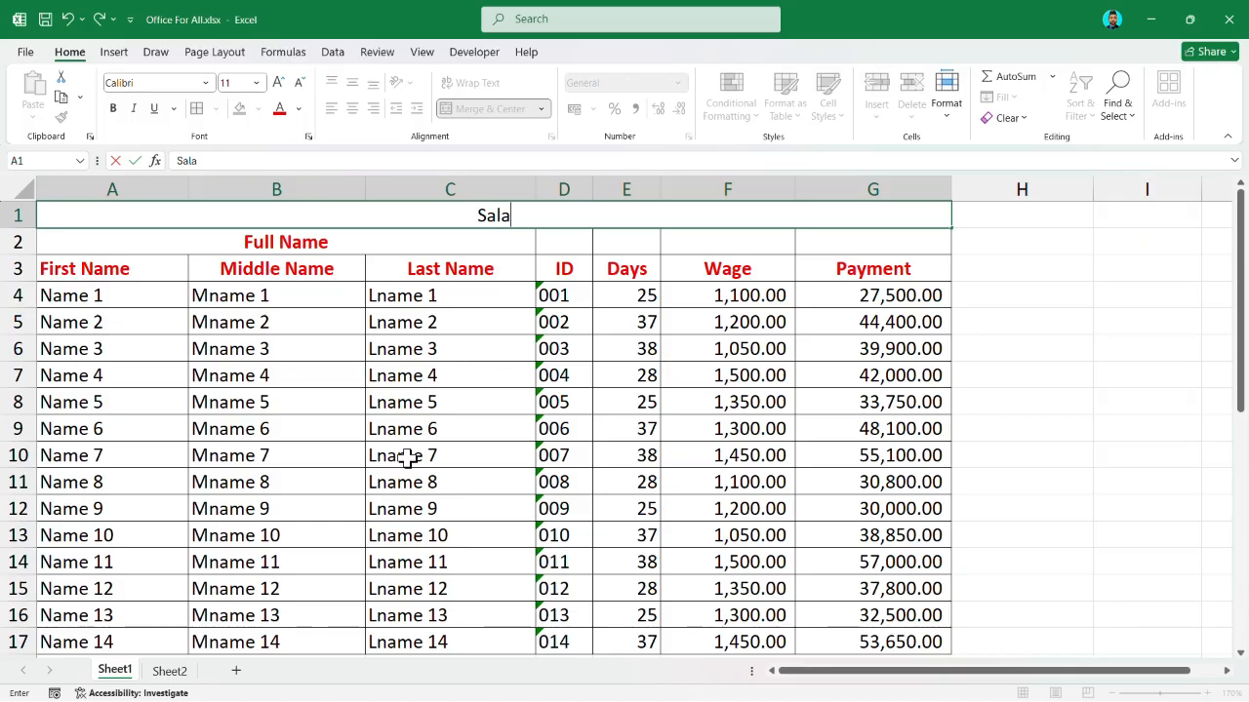
type("ry Sheet ")
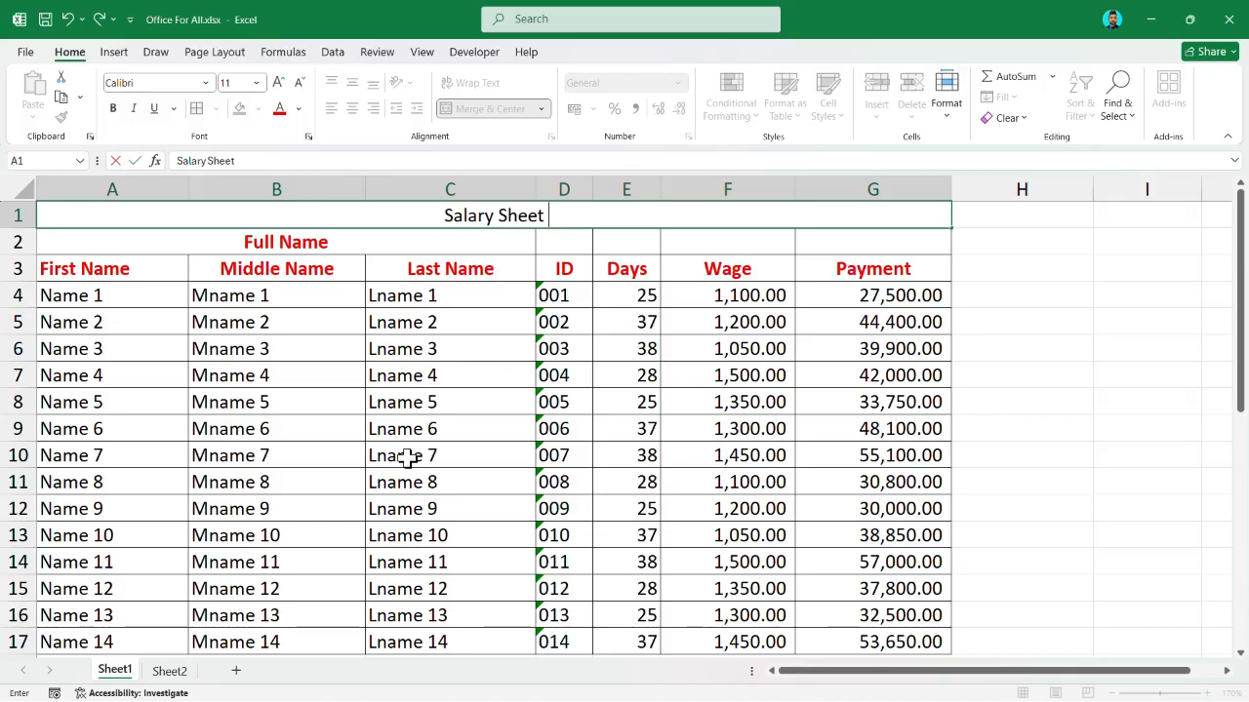
type("for the Mo")
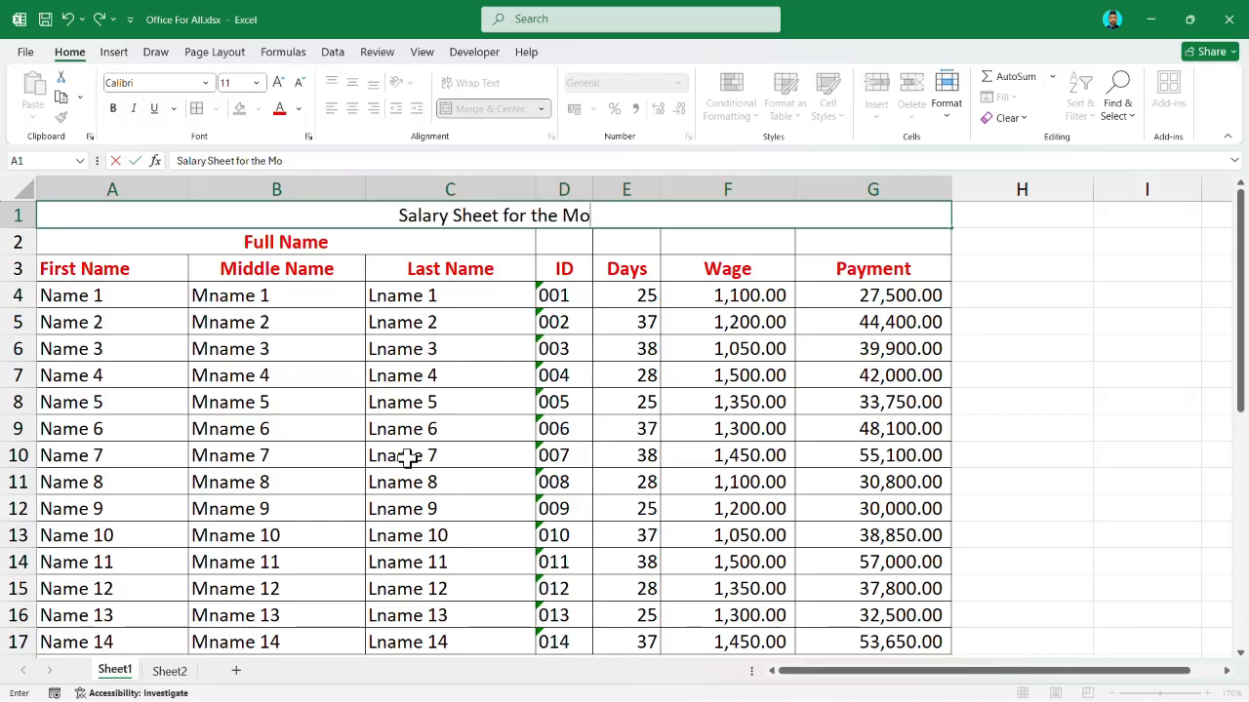
type("nth of")
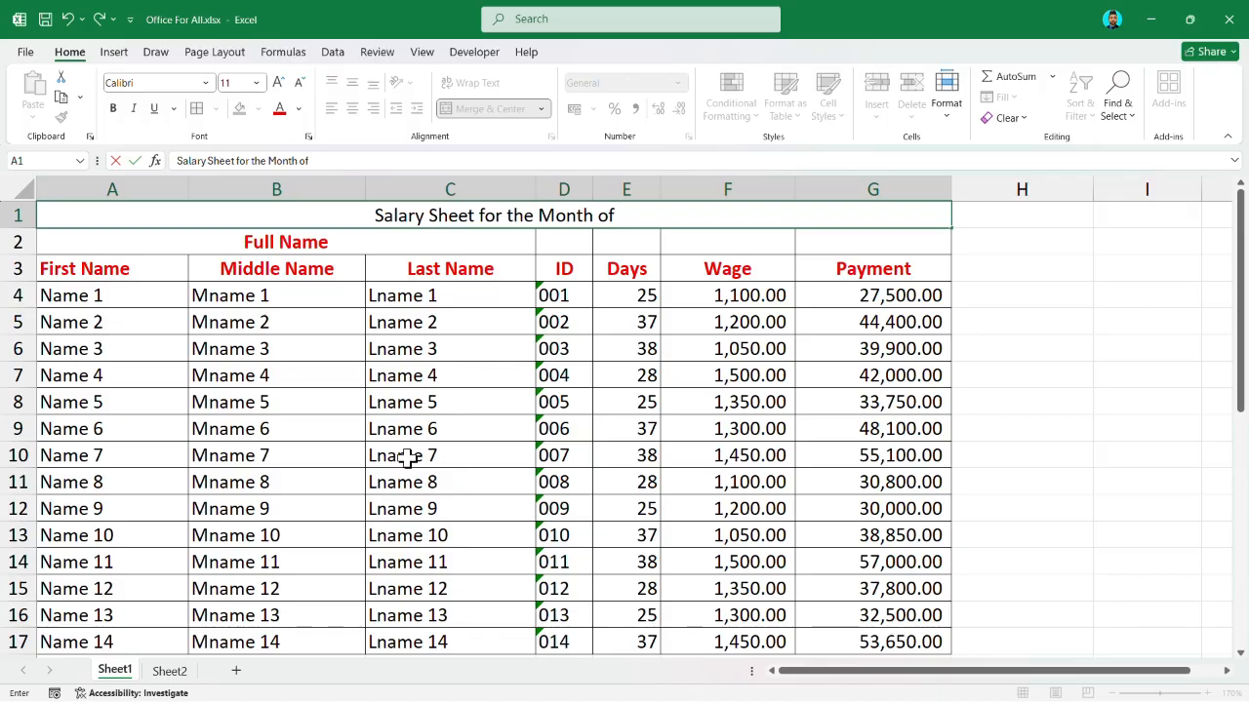
type(" Febru")
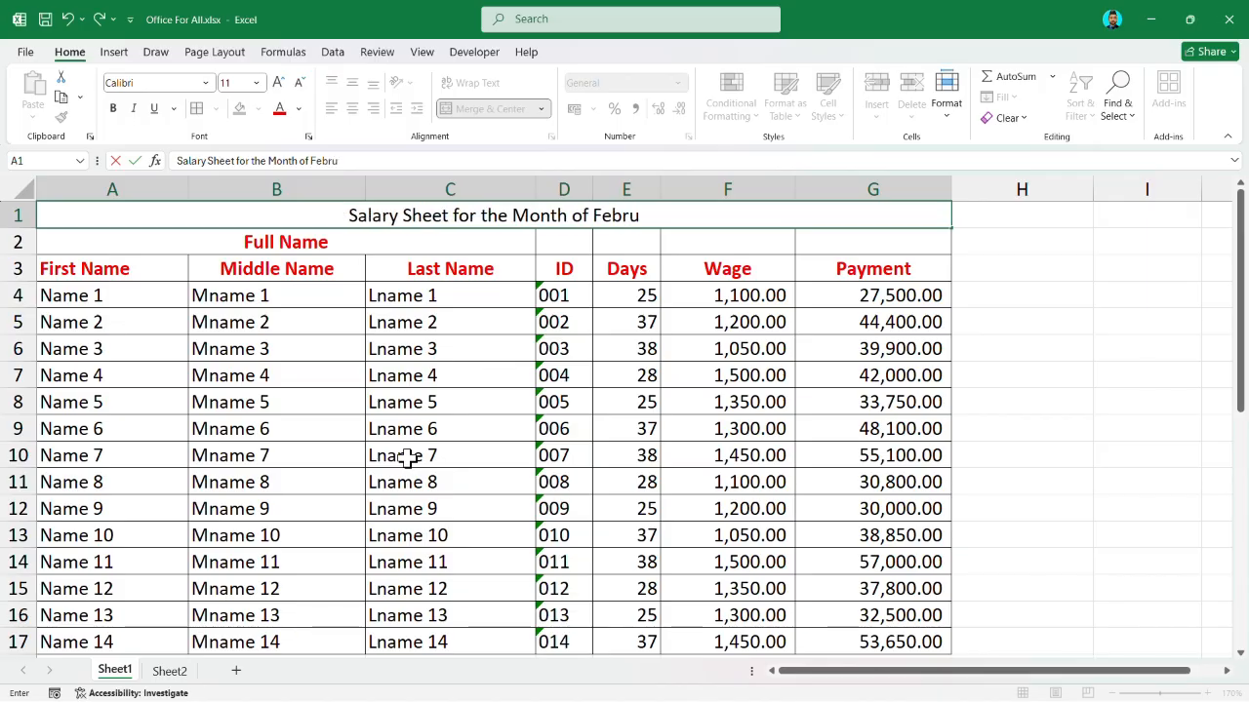
type("ary")
left_click(423, 382)
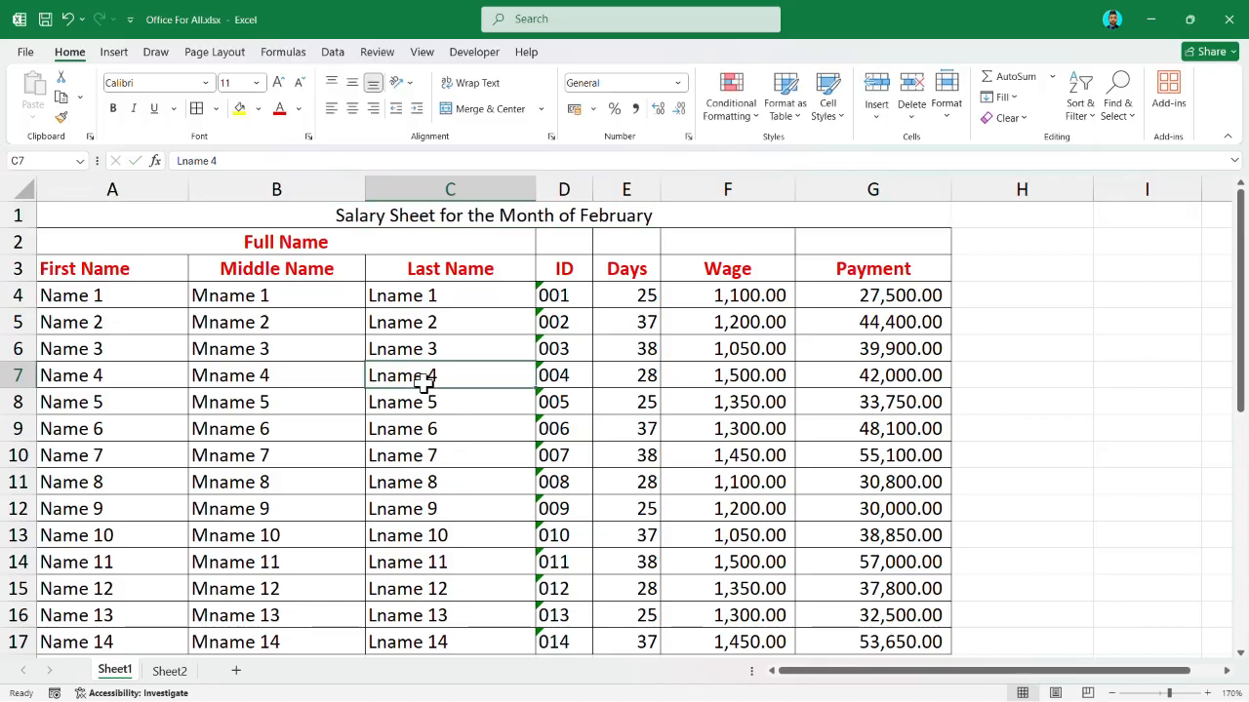
- Copy the formatting of the Full Name heading onto the salary sheet title in row 1
left_click(285, 242)
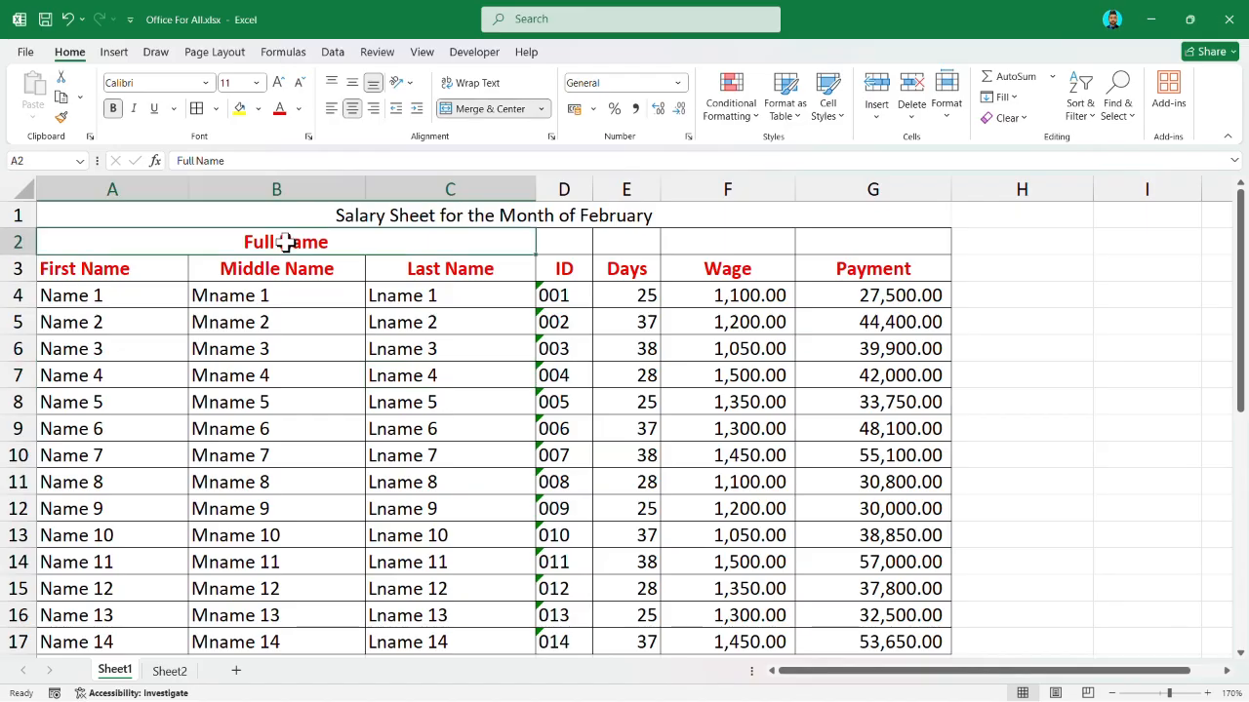
left_click(62, 117)
left_click(390, 213)
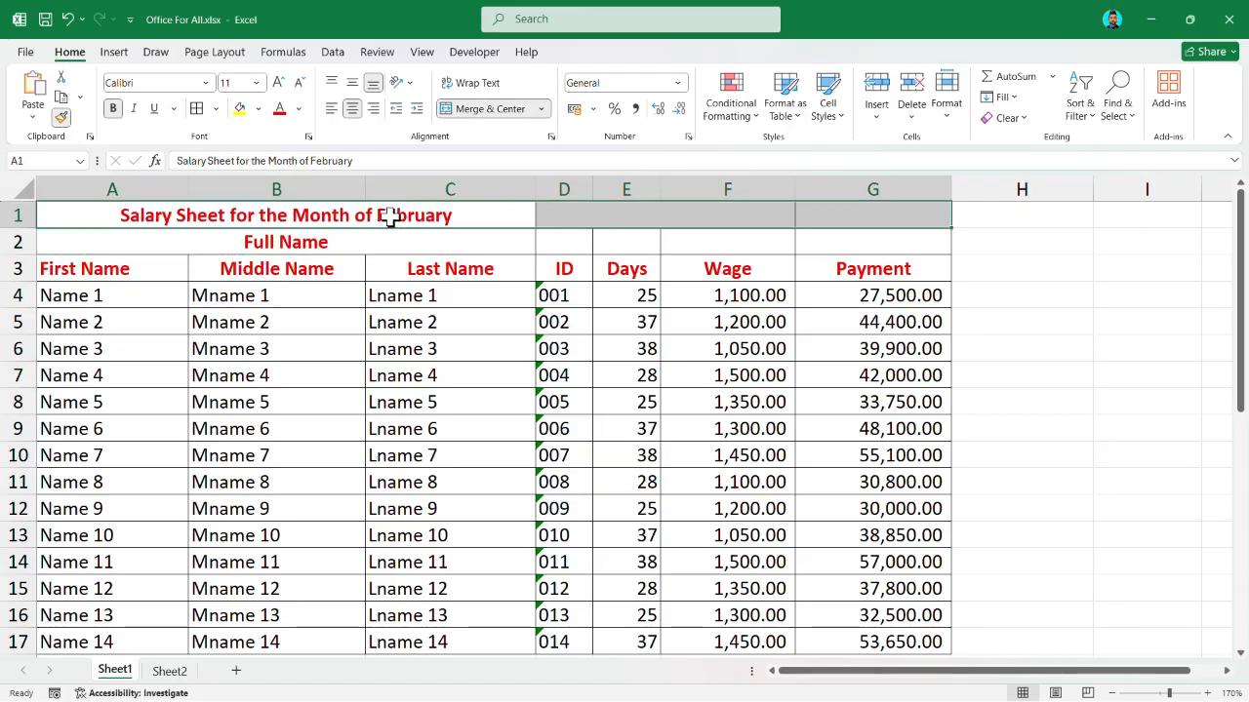
left_click(422, 378)
- Merge and center the salary sheet title across A1:G1 again
left_click_drag(415, 211, 803, 224)
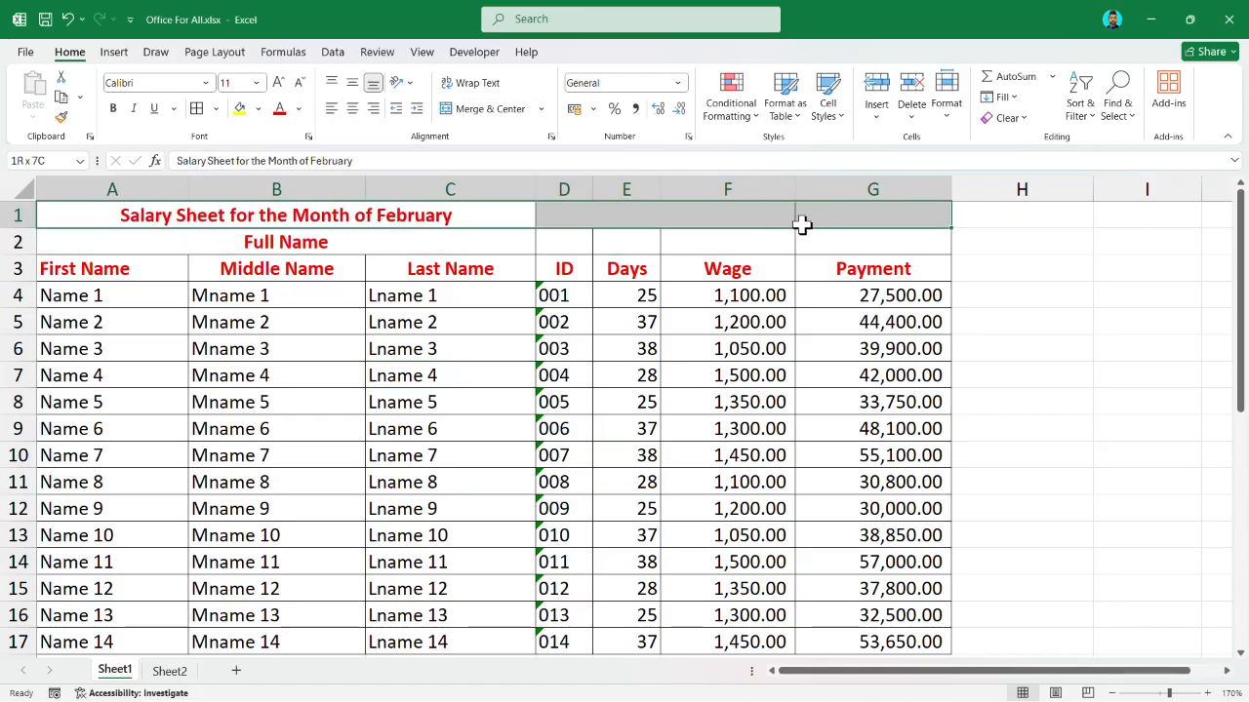
left_click(479, 108)
left_click(475, 110)
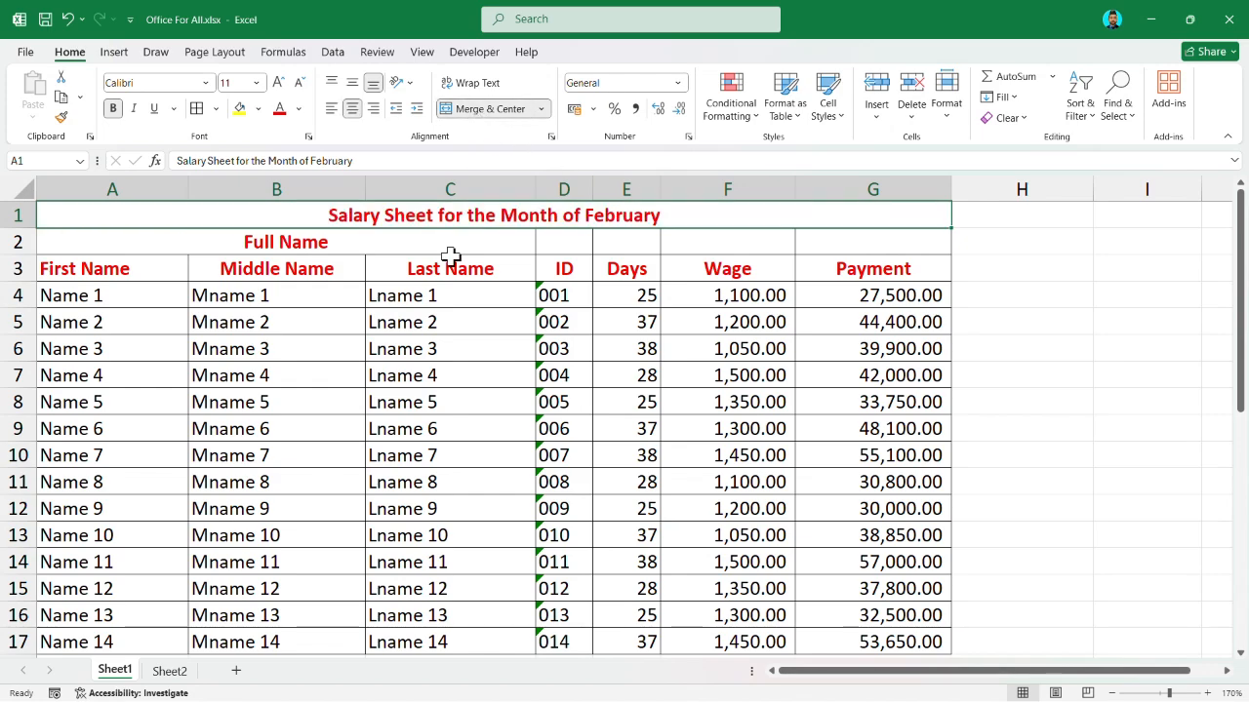
left_click(448, 293)
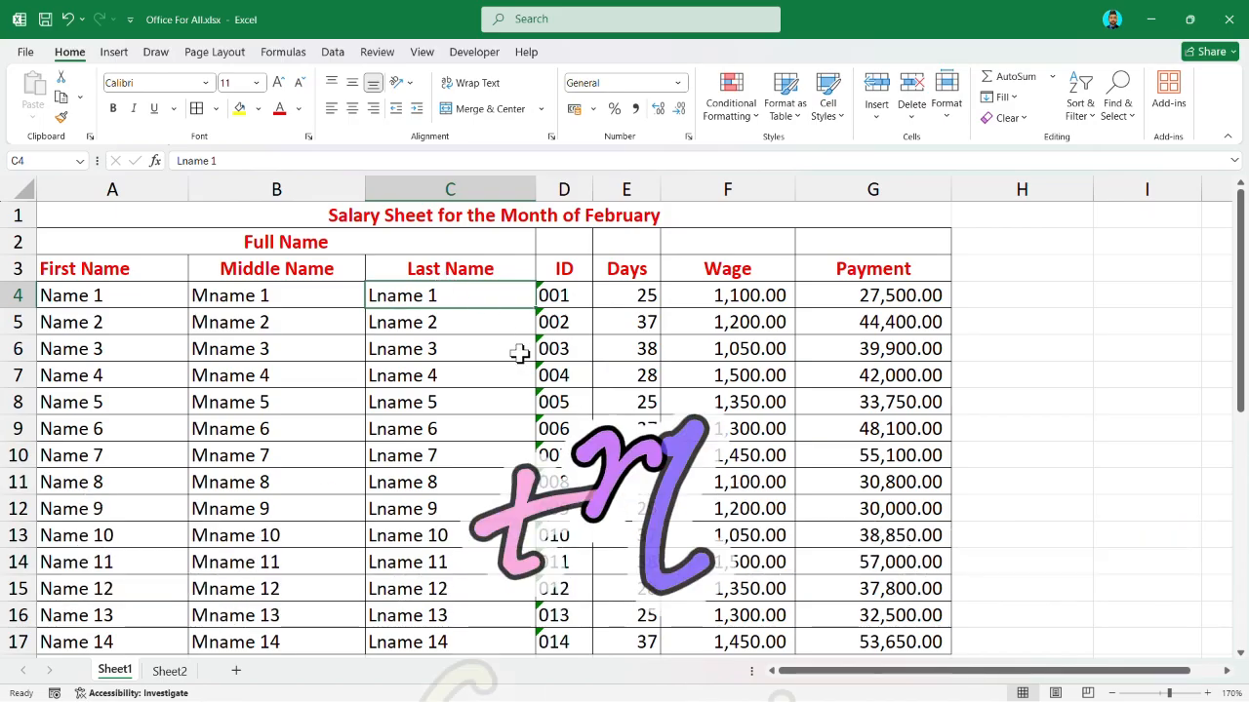
- Examine the alignment and merge settings of the Full Name heading in Format Cells
left_click(297, 387)
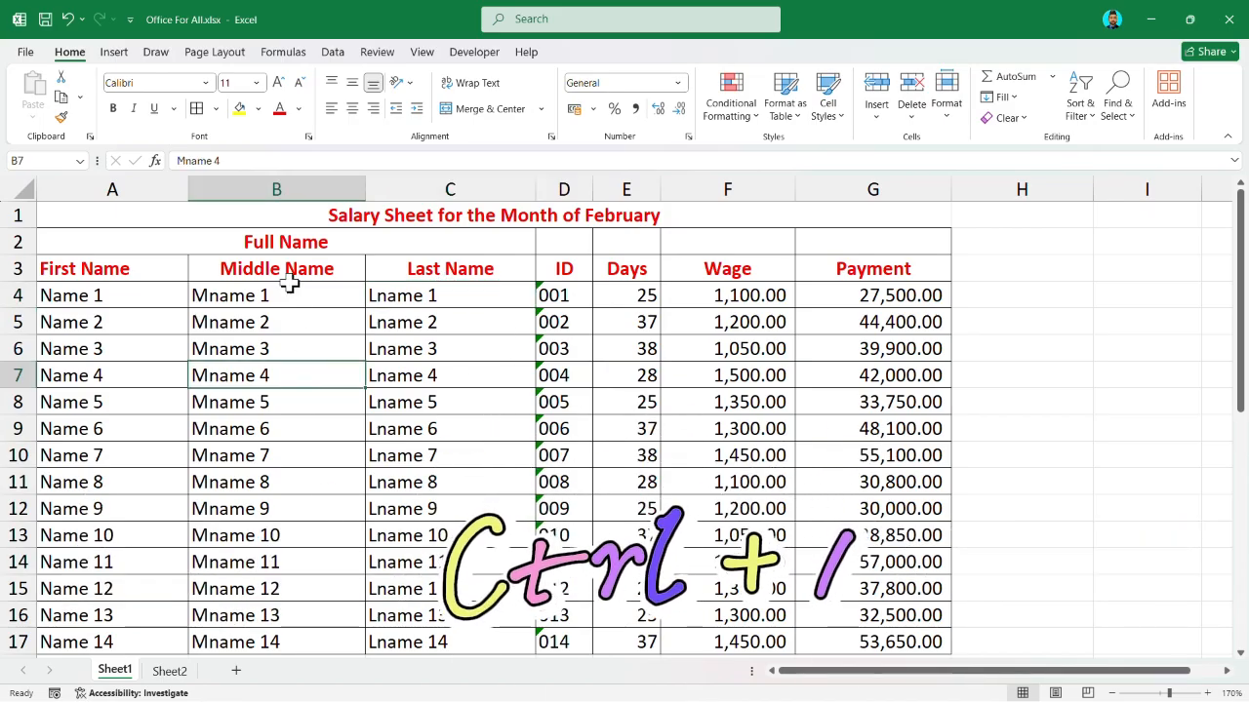
left_click(239, 241)
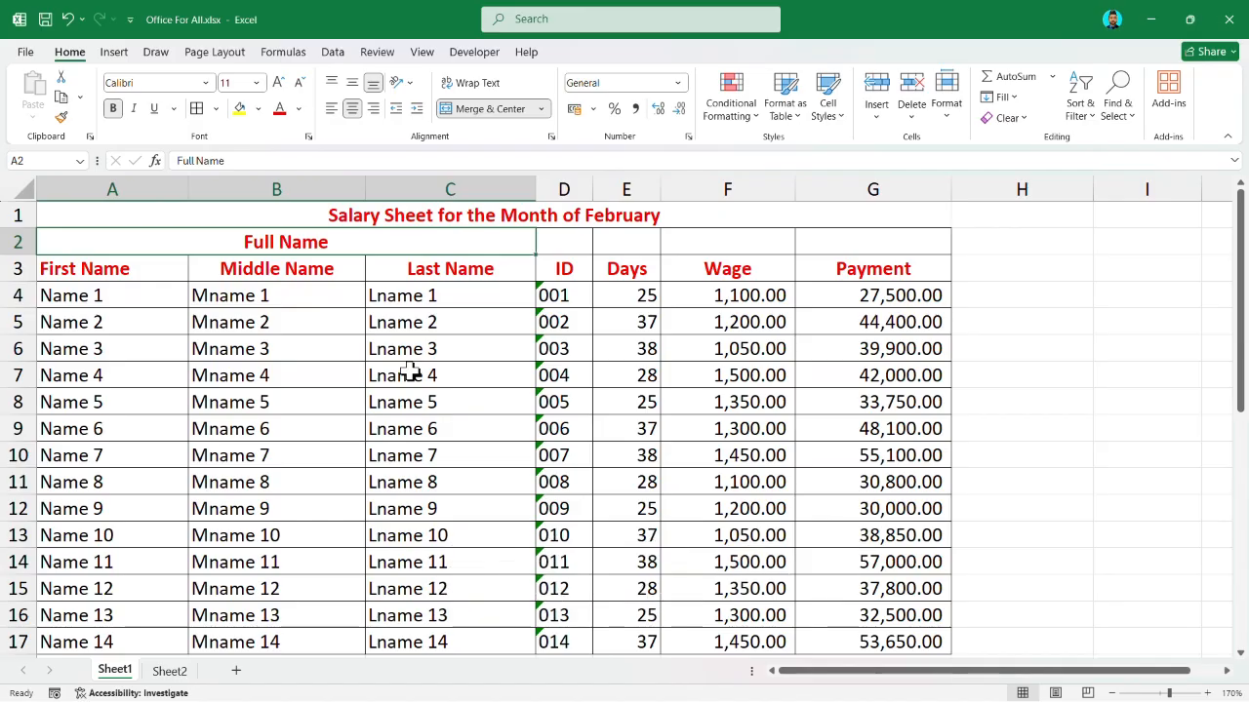
key("ctrl+1")
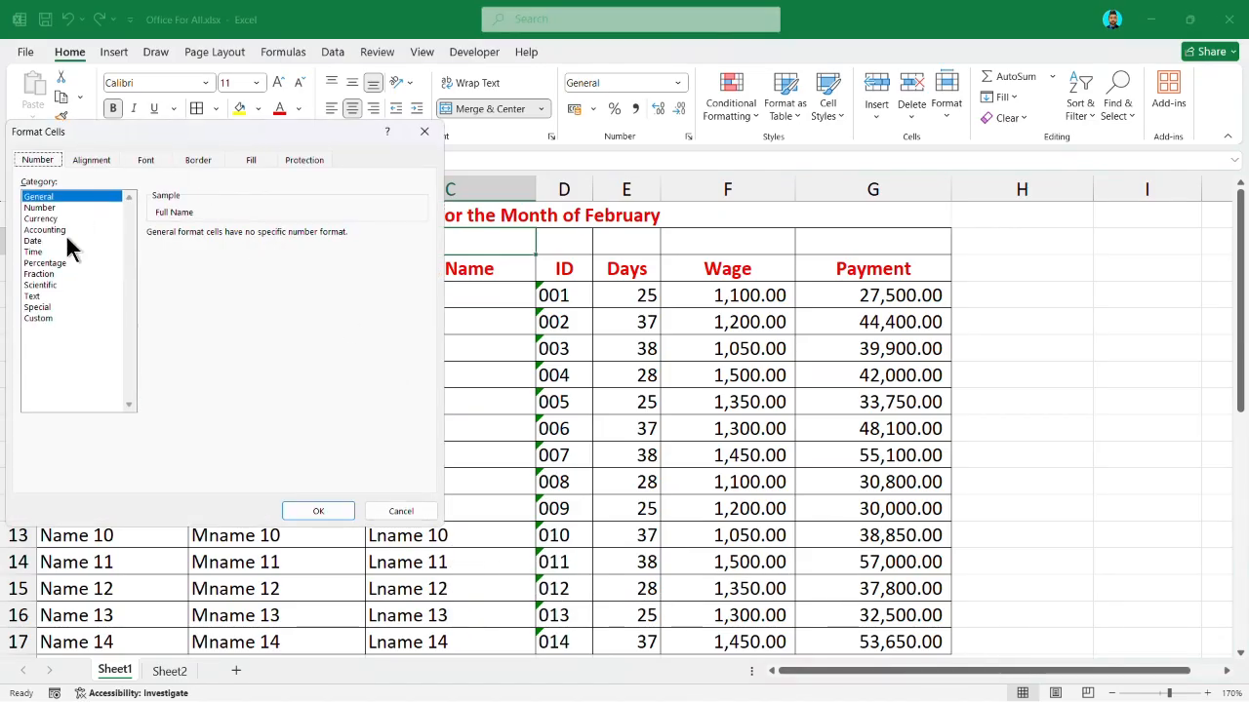
left_click_drag(203, 125, 245, 129)
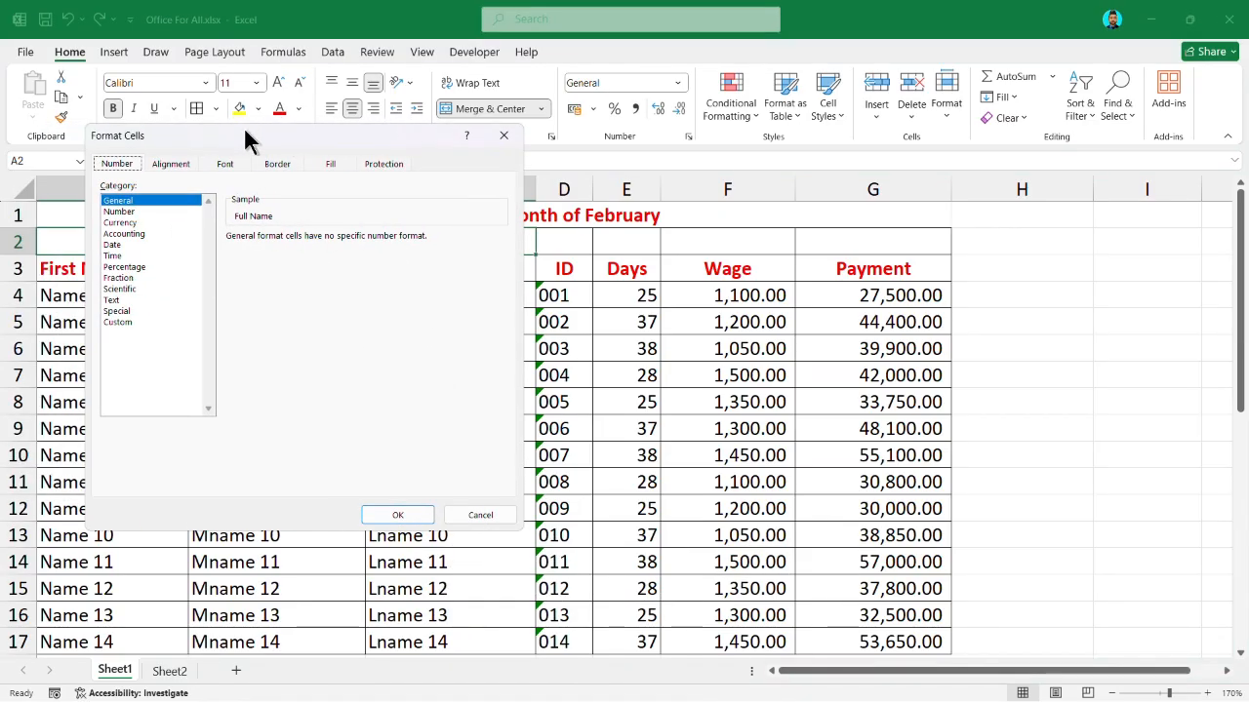
left_click(172, 164)
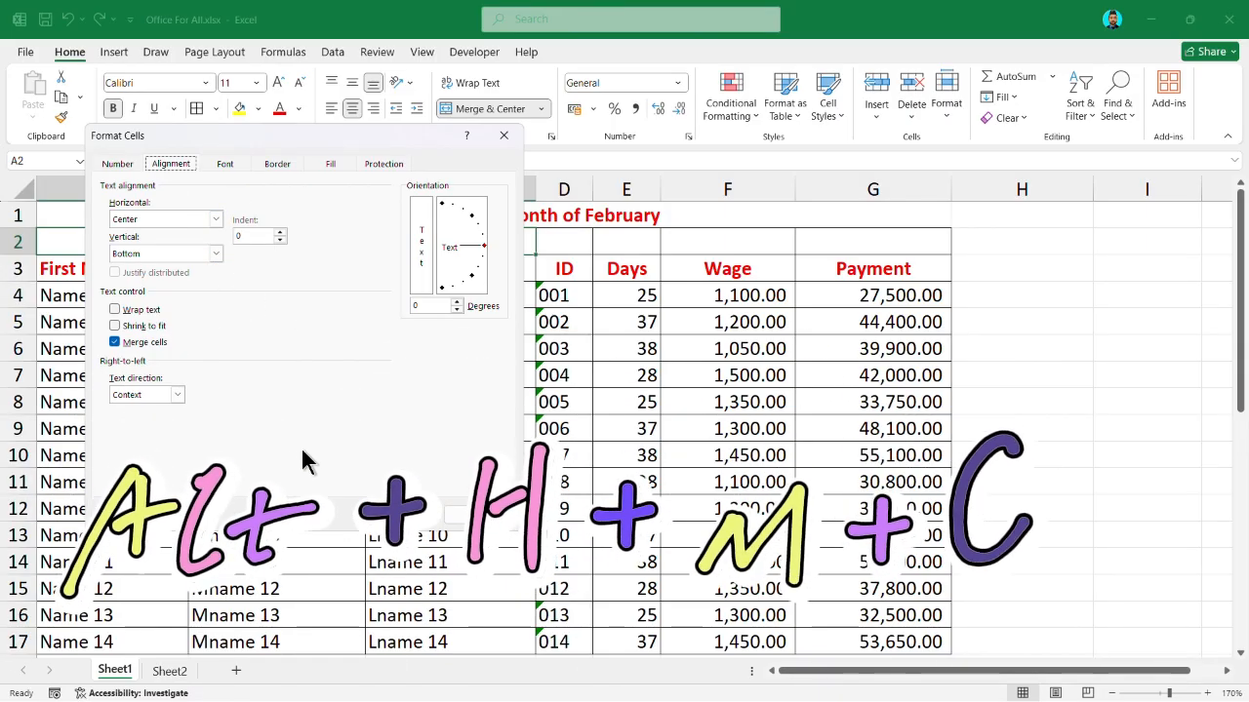
left_click(398, 514)
- Center the middle name in cell B8 horizontally
left_click(301, 410)
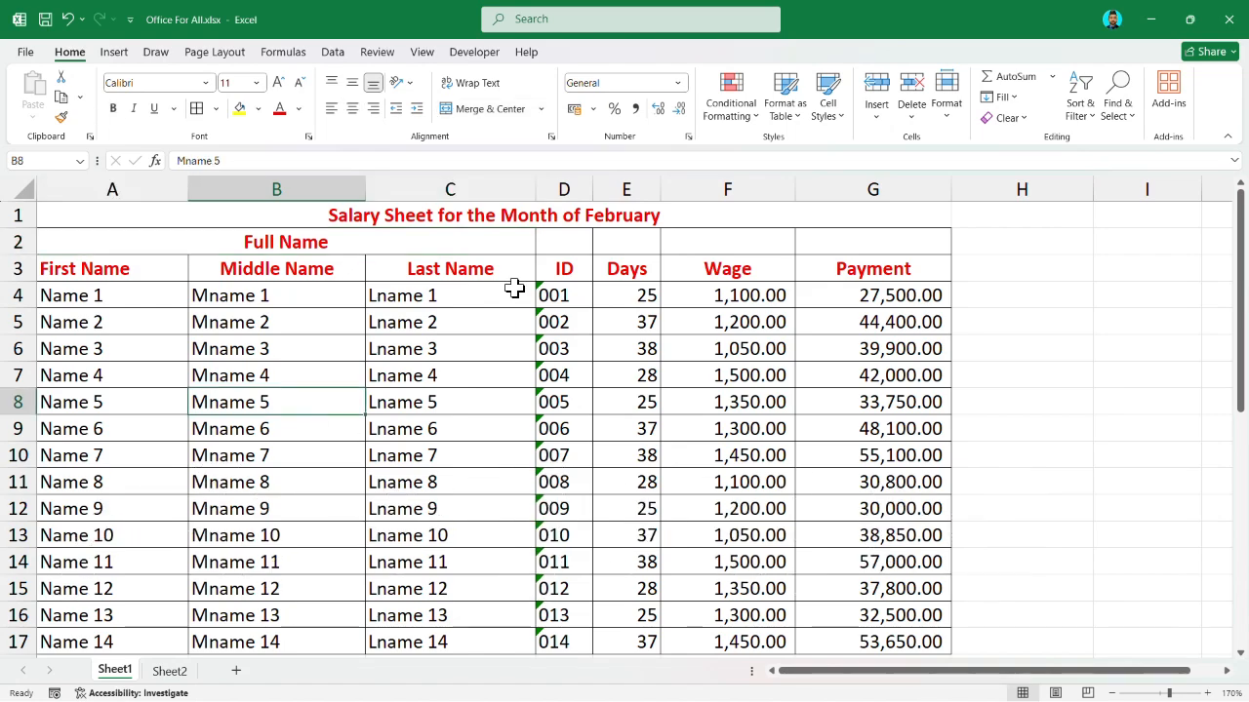
key("alt+h")
key("a")
key("c")
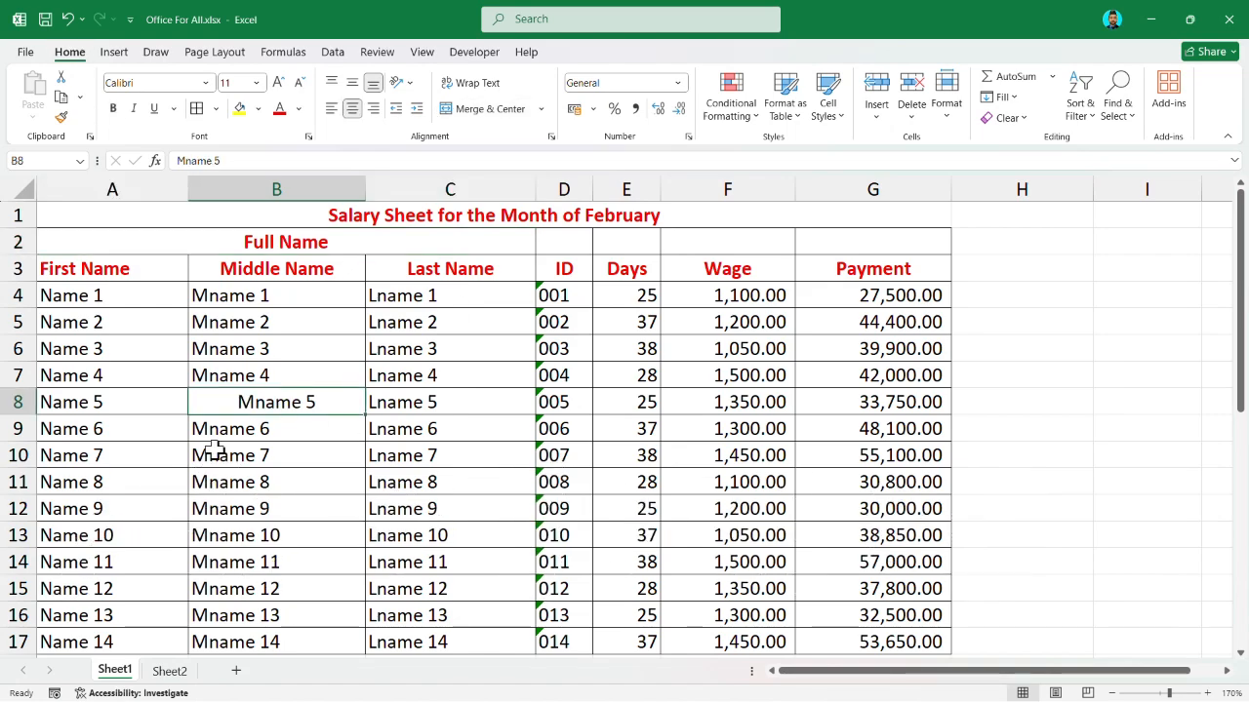
left_click(282, 472)
- Merge and center B7:C7, accepting that only the upper-left value is kept
left_click_drag(290, 376, 407, 375)
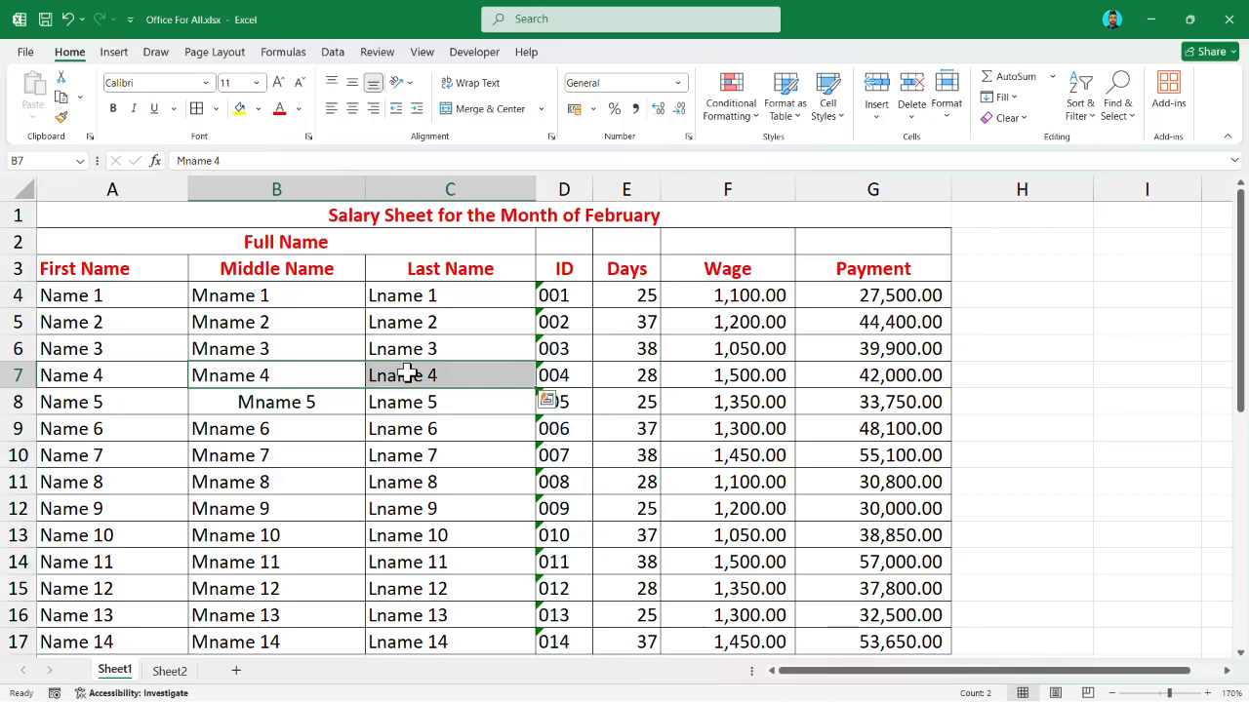
key("alt+h")
key("m")
key("c")
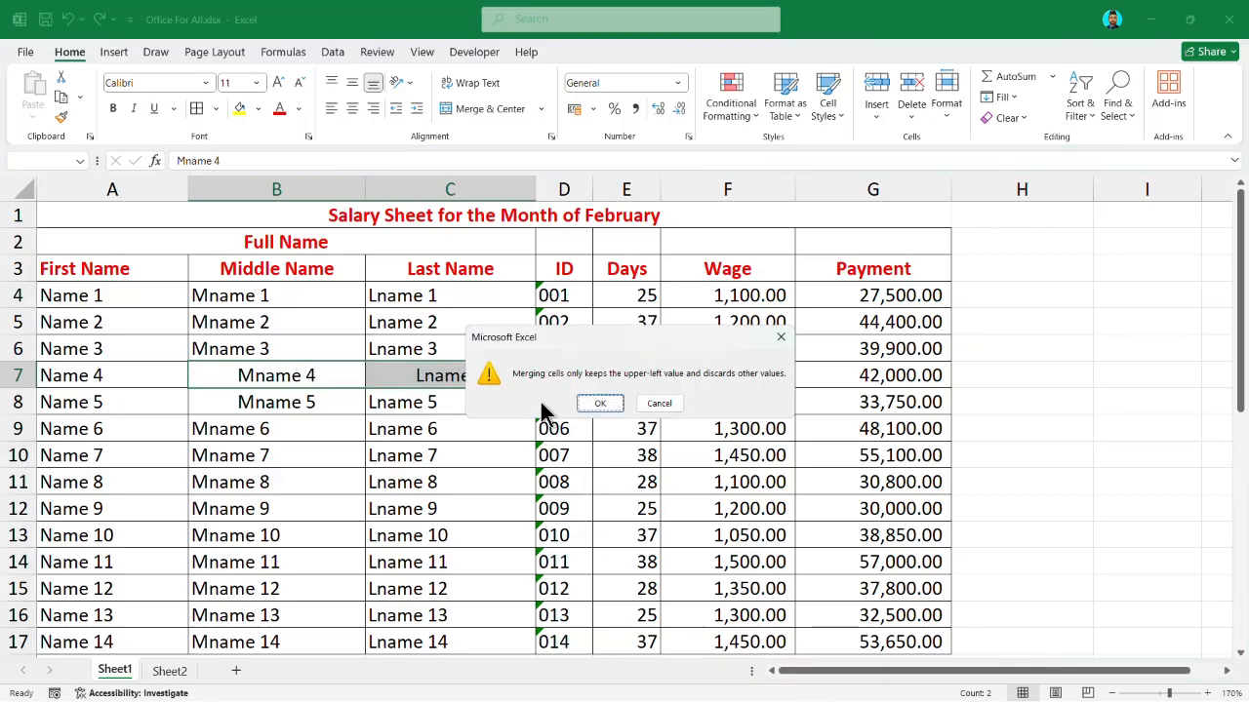
left_click(598, 405)
left_click(456, 478)
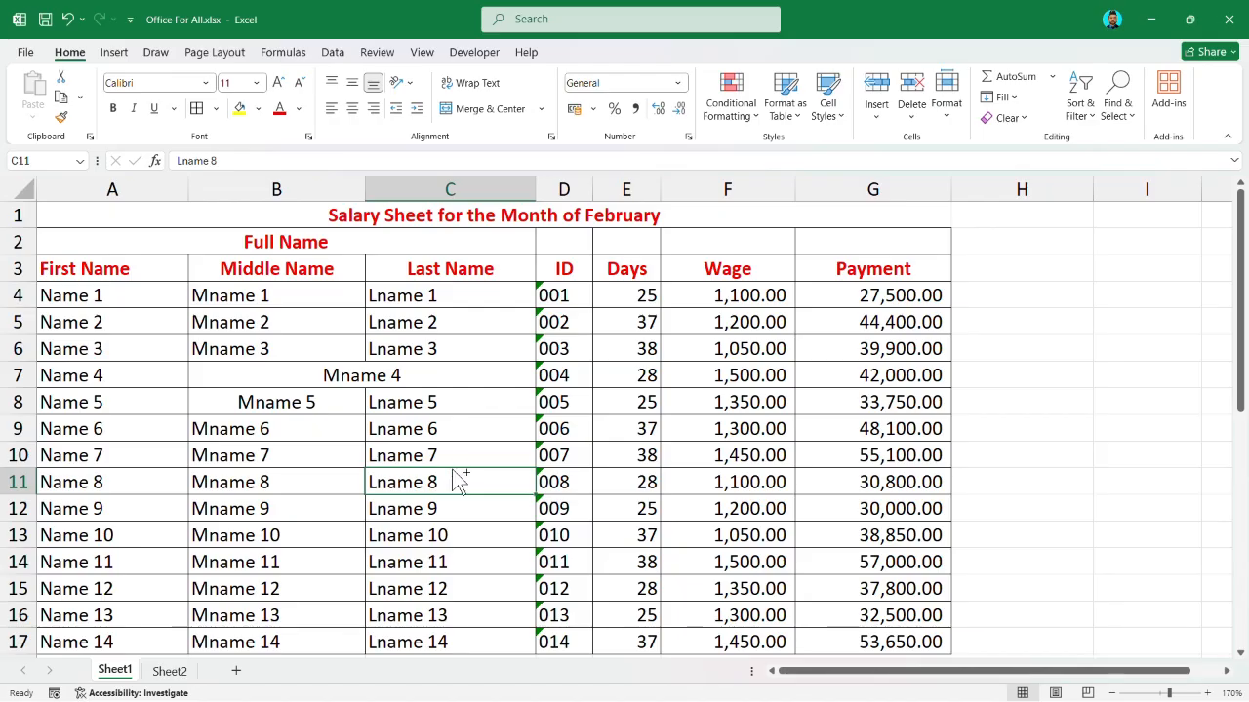
- Undo the merge of B7:C7 and the centering of B8
key("ctrl+z")
key("ctrl+z")
left_click(444, 352)
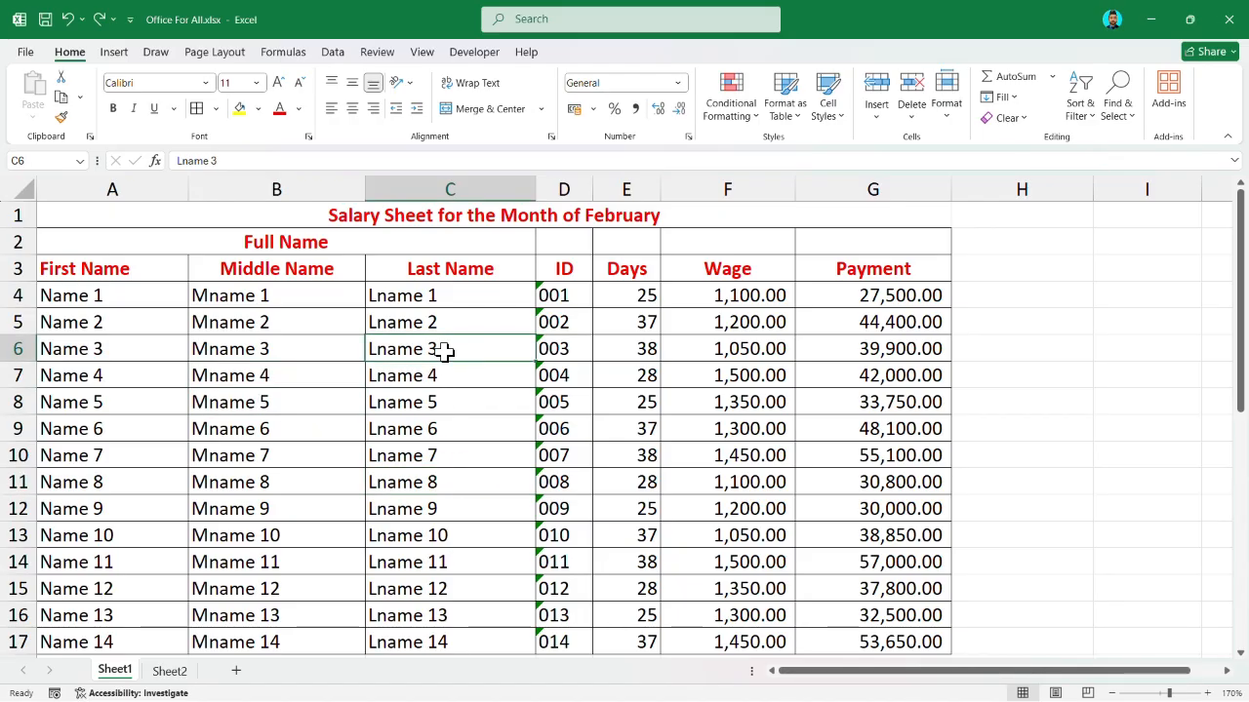
left_click(489, 322)
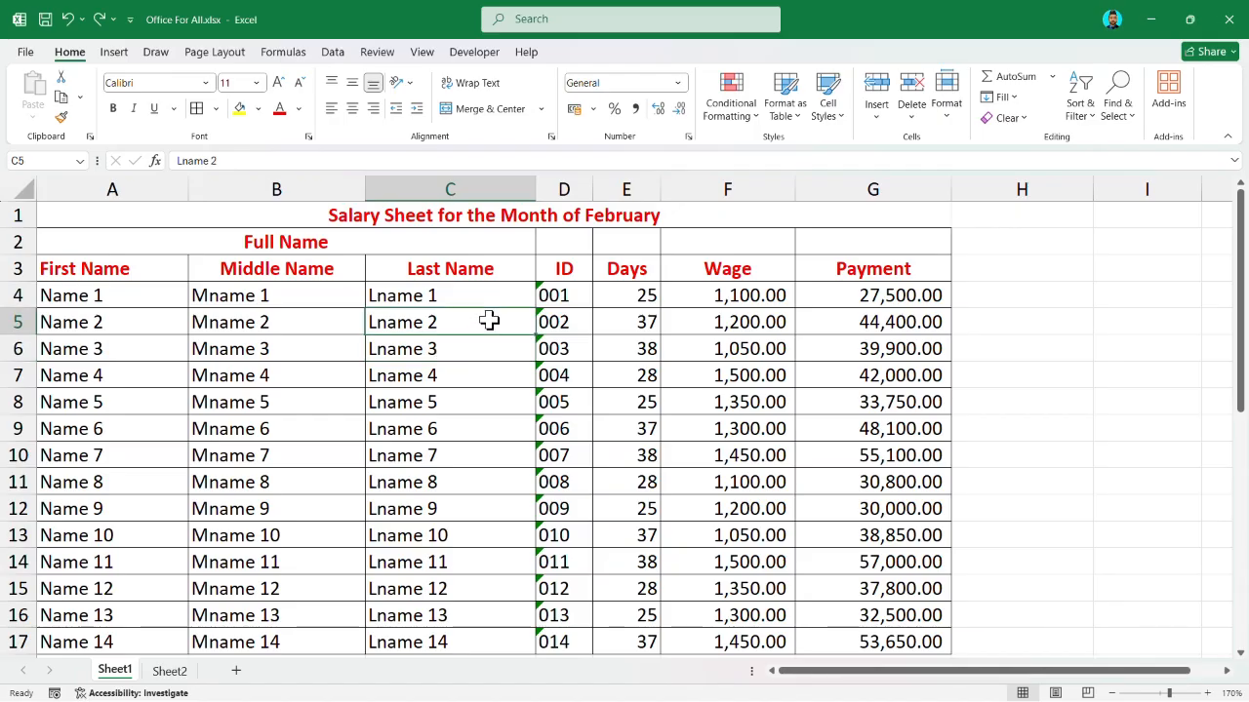